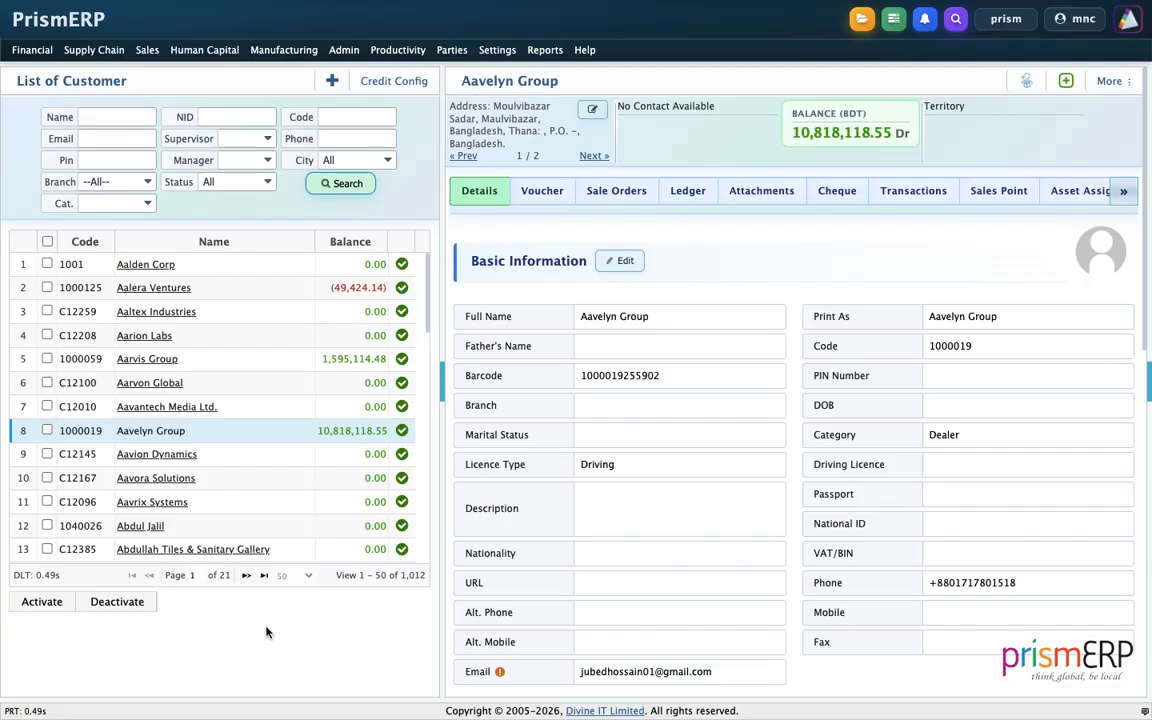
Open a blank New Customer form from the Parties menu and leave full-screen view.
mouse_move(451, 50)
left_click(453, 74)
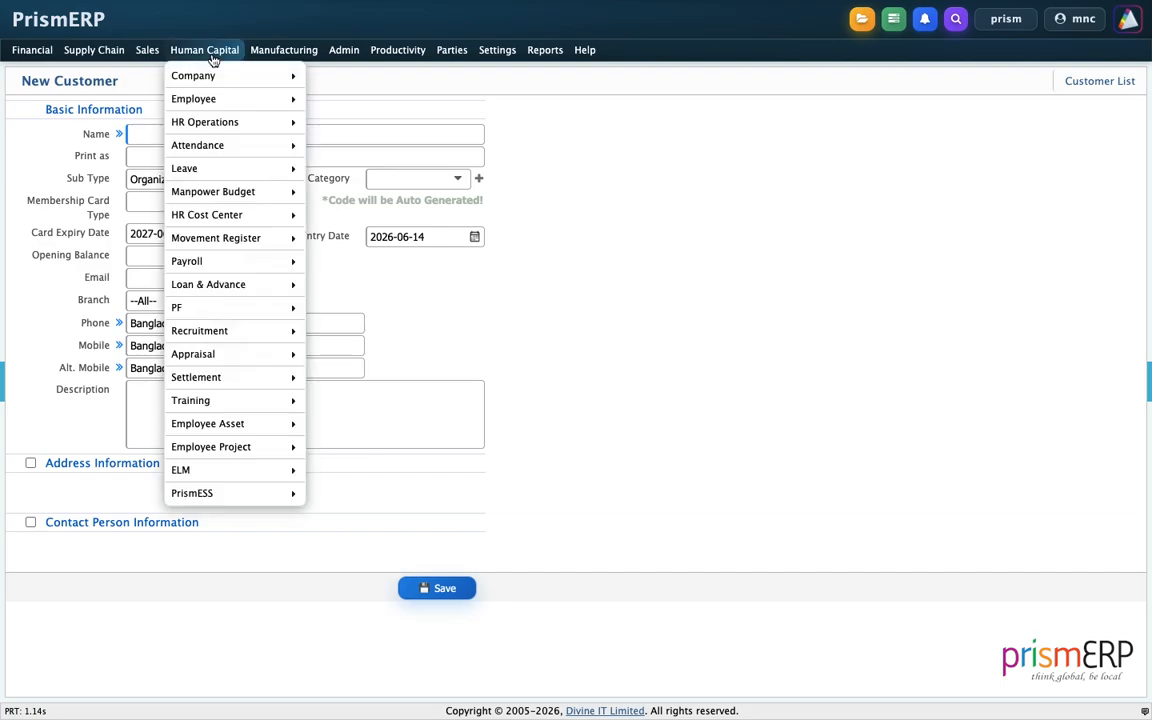
left_click(51, 35)
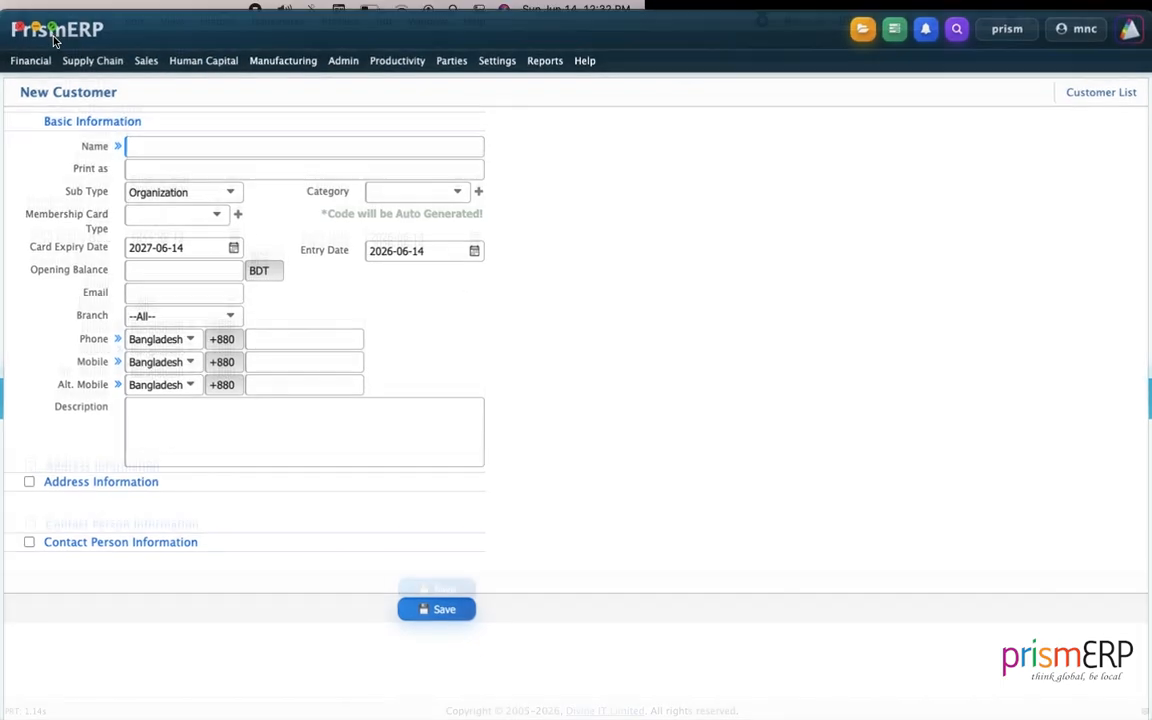
On the Party Outlines tab, open the Customer party type's outline for editing.
left_click(510, 35)
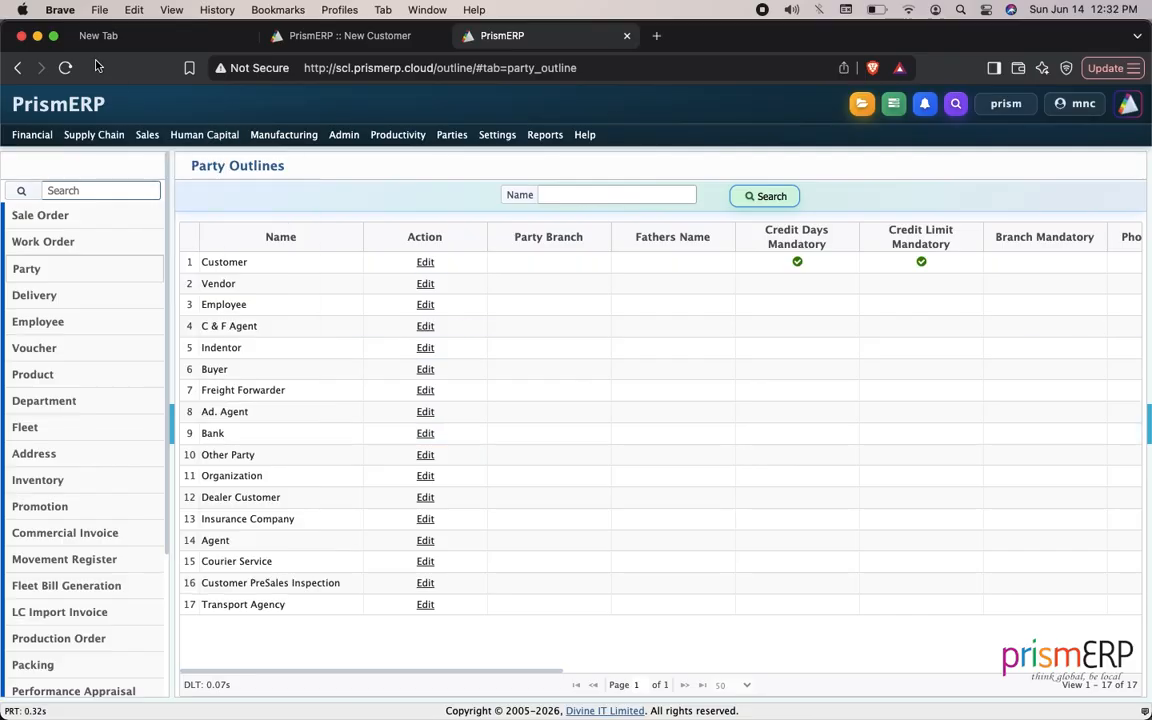
left_click(53, 36)
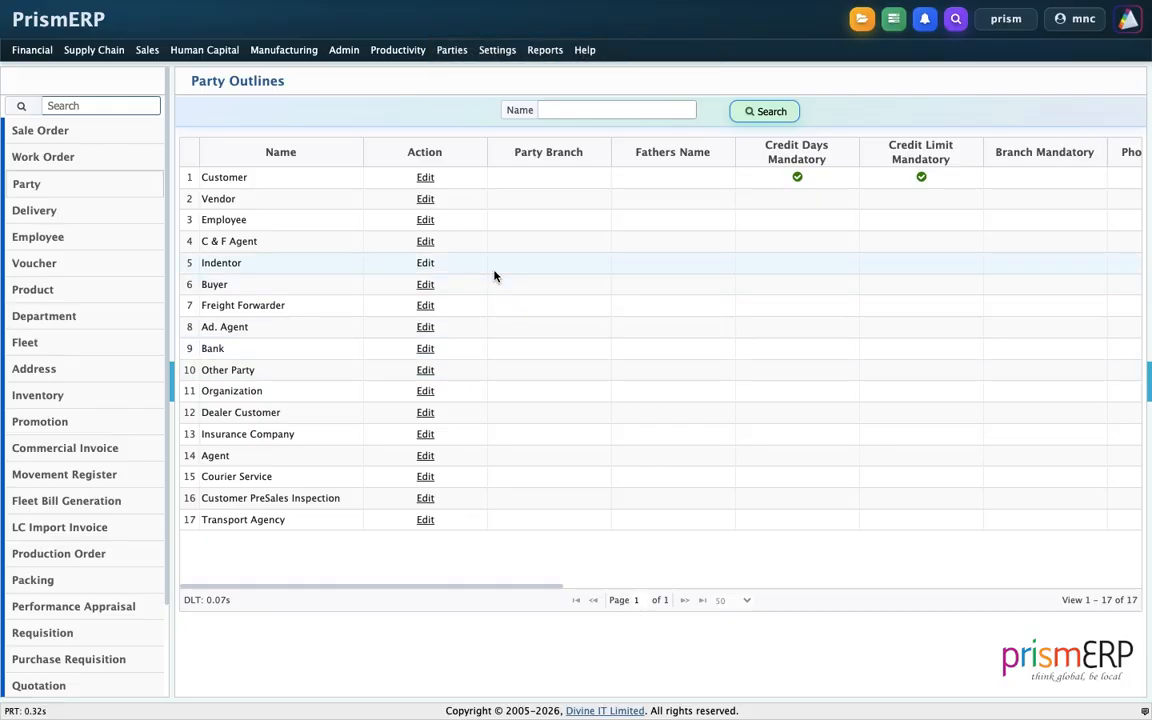
left_click(424, 179)
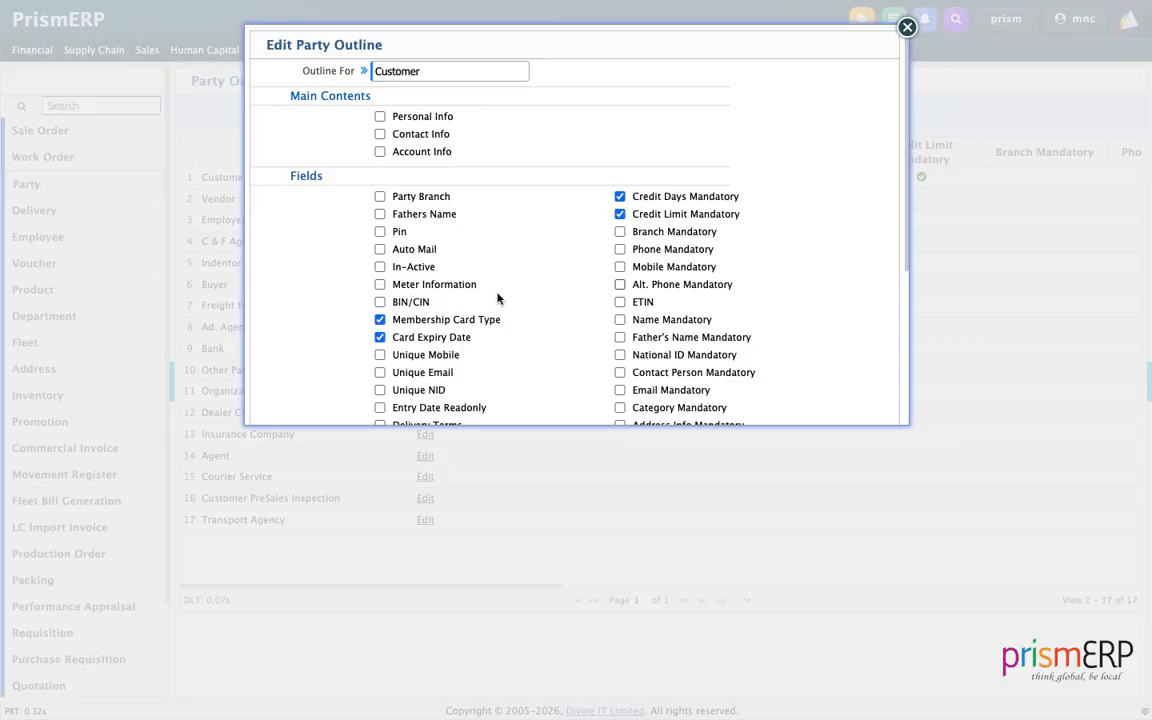
Add Contact Info, Party Branch and BIN/CIN fields; remove Membership Card Type and Card Expiry Date.
left_click(380, 134)
left_click(380, 196)
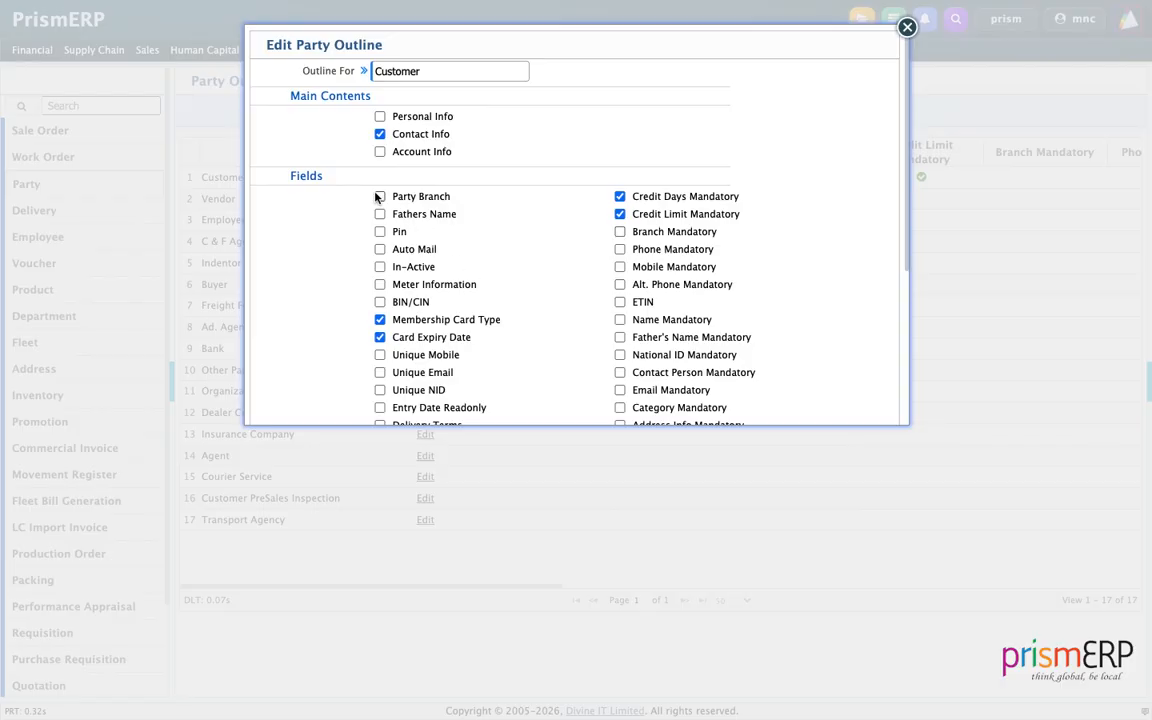
left_click(380, 303)
left_click(380, 320)
left_click(380, 338)
Drop the credit days and credit limit requirements; make Branch and Phone mandatory.
left_click(620, 197)
left_click(619, 215)
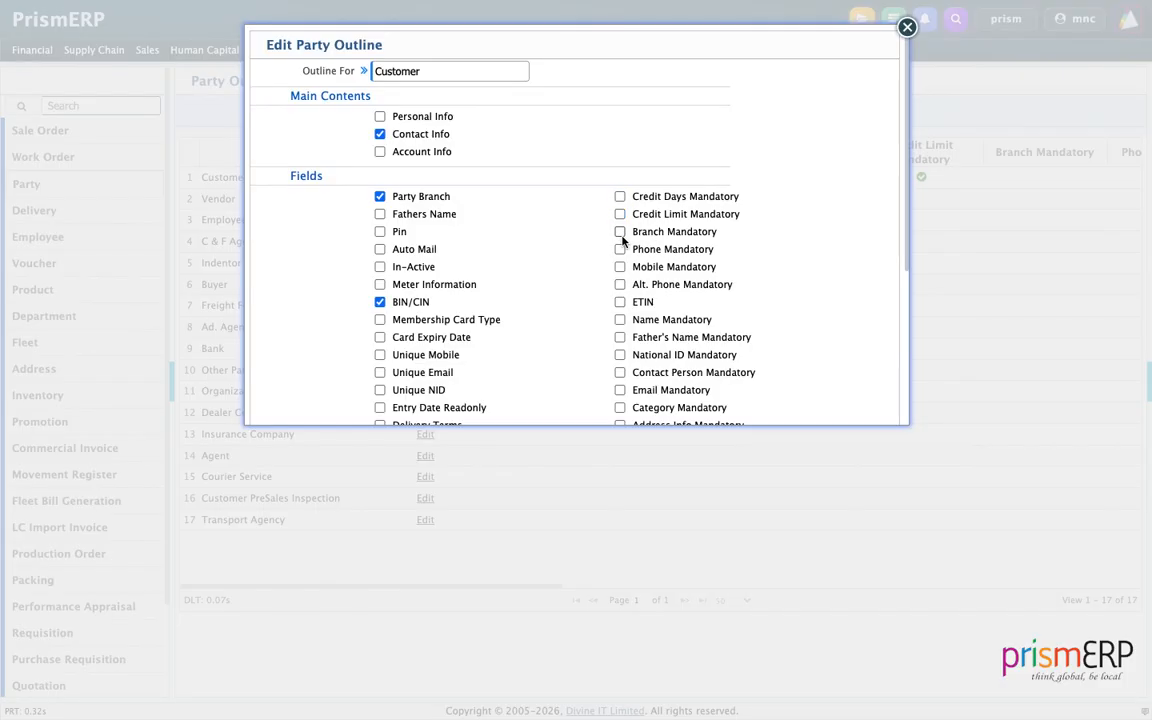
left_click(620, 232)
left_click(620, 249)
Change the Party Code Prefix to C and save the Customer outline.
scroll(674, 344, "down", 5)
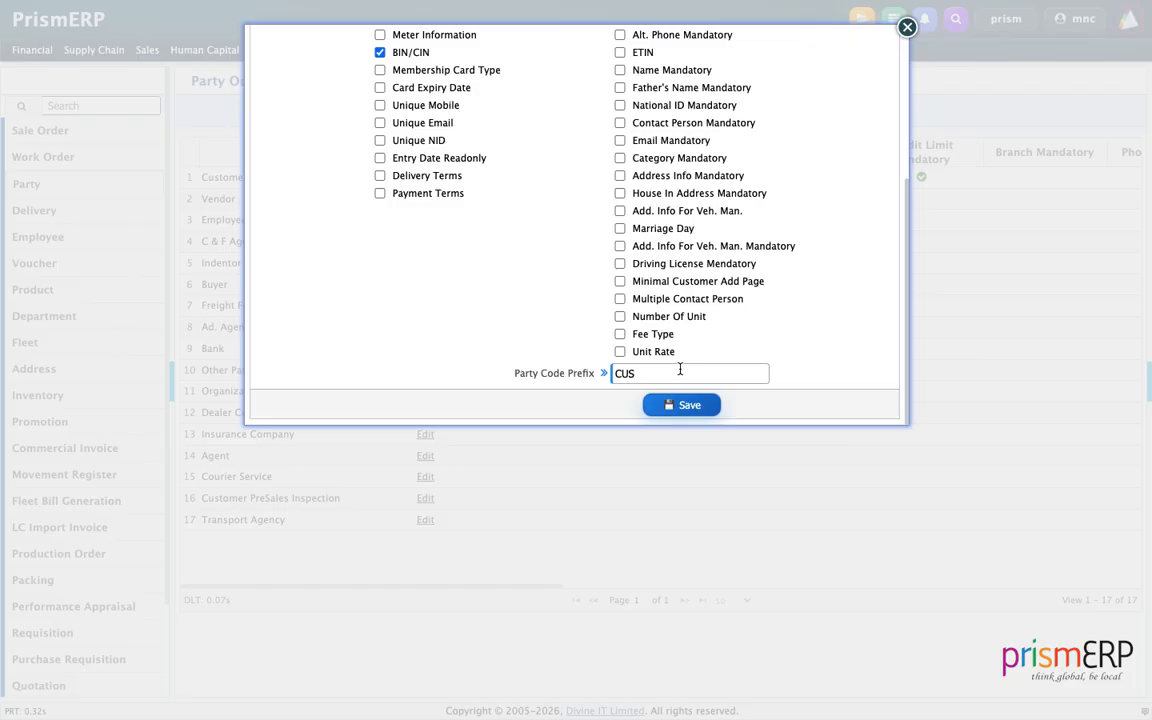
key("BackSpace")
key("BackSpace")
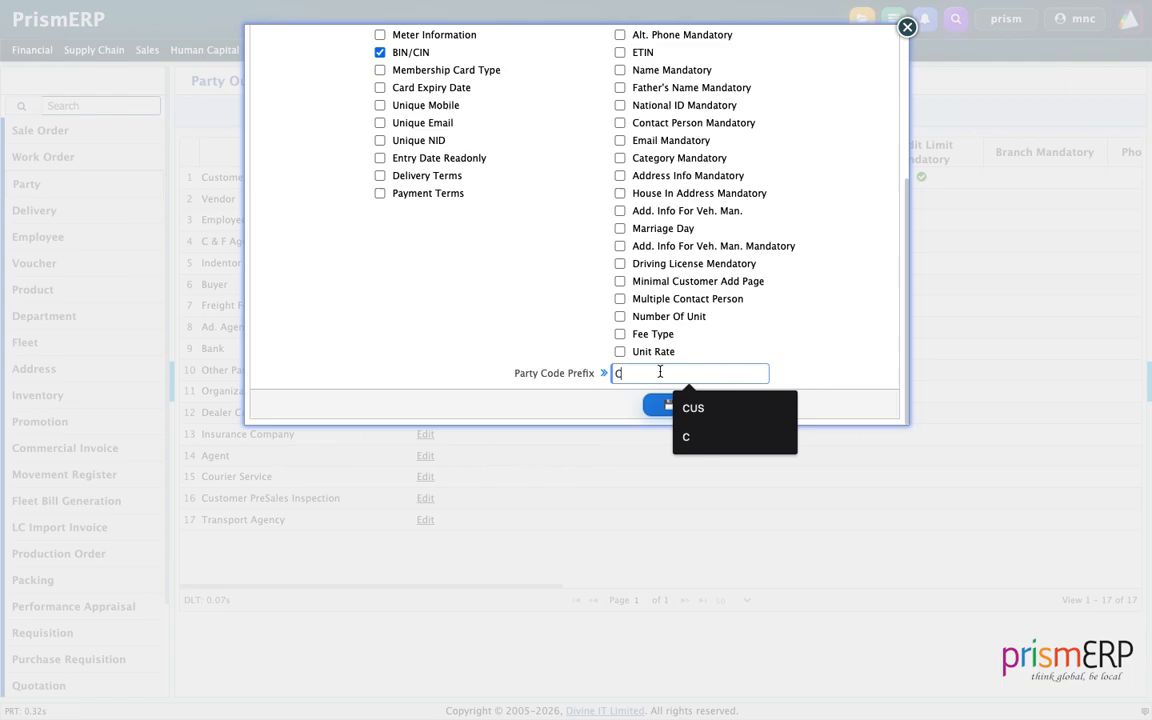
left_click(689, 437)
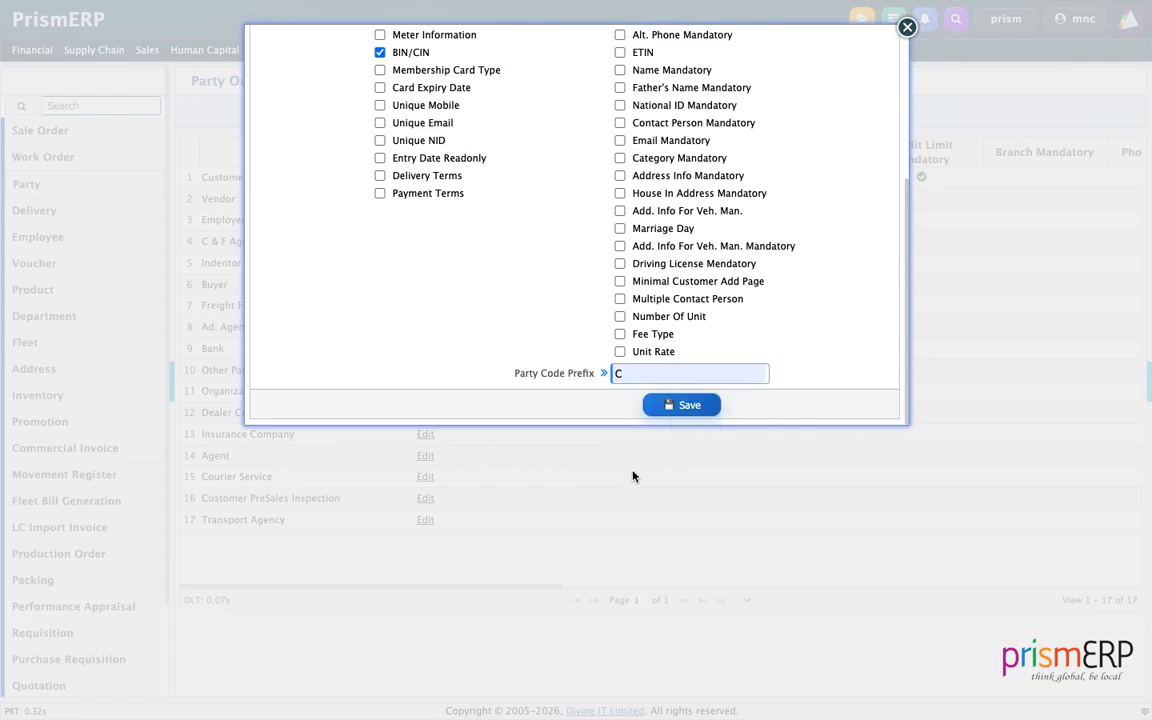
left_click(683, 405)
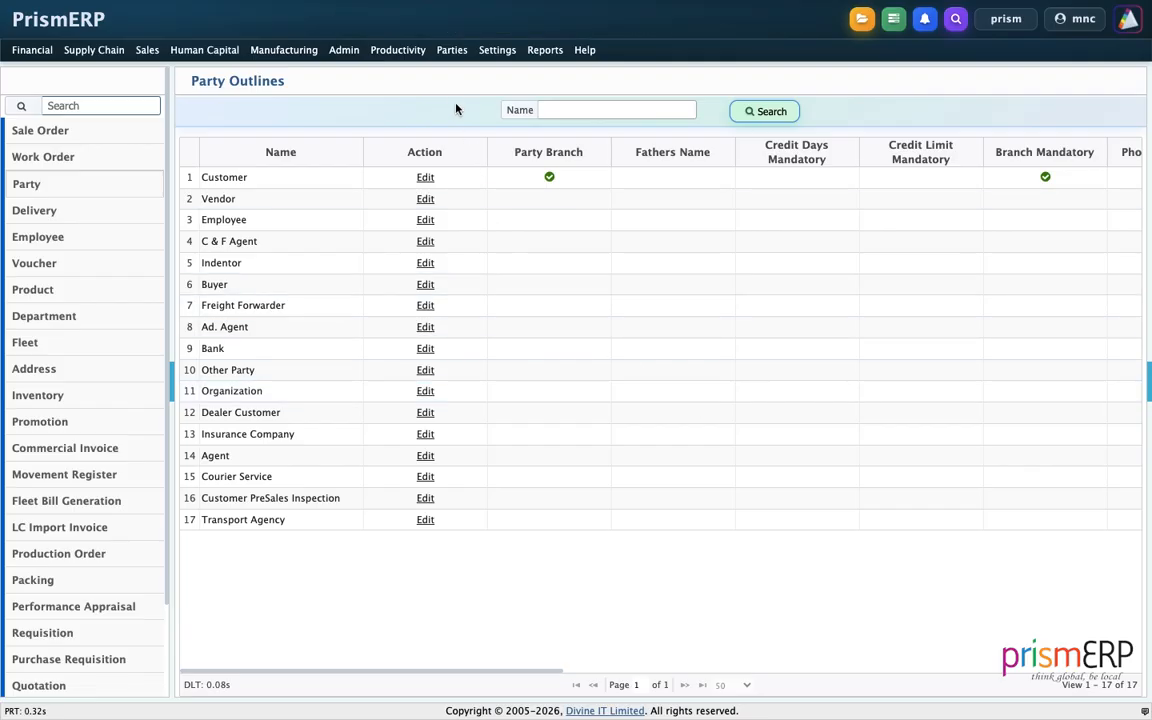
left_click(451, 50)
Open a fresh New Customer form showing Branch, VAT/BIN and contact sections.
left_click(451, 78)
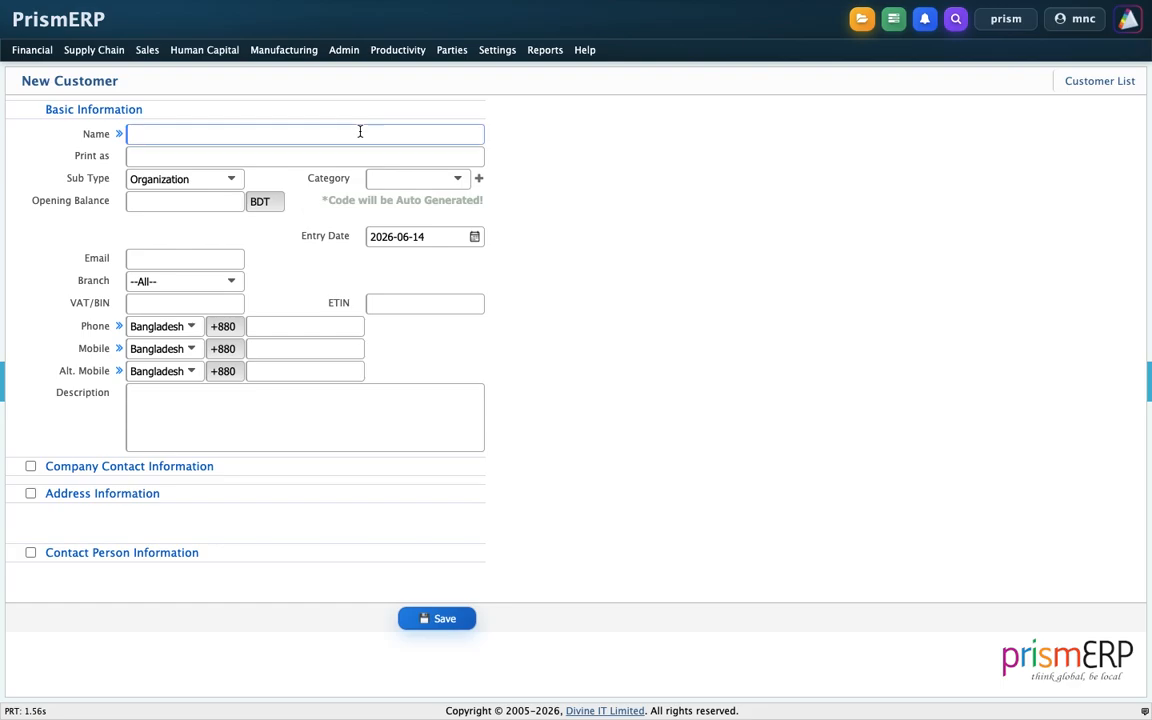
Name the customer 'Srarion Corporation Ltd.' with Organization sub type and Corporate category.
type("Srarion ")
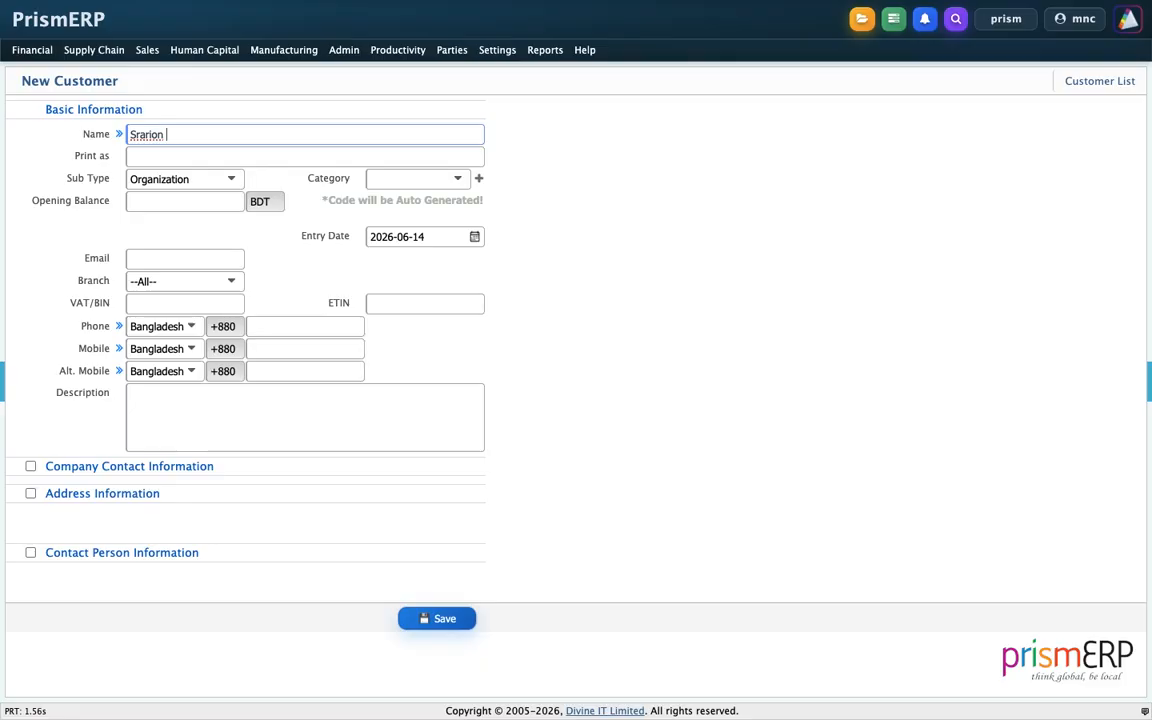
type("Corporation Ltd.")
key("Tab")
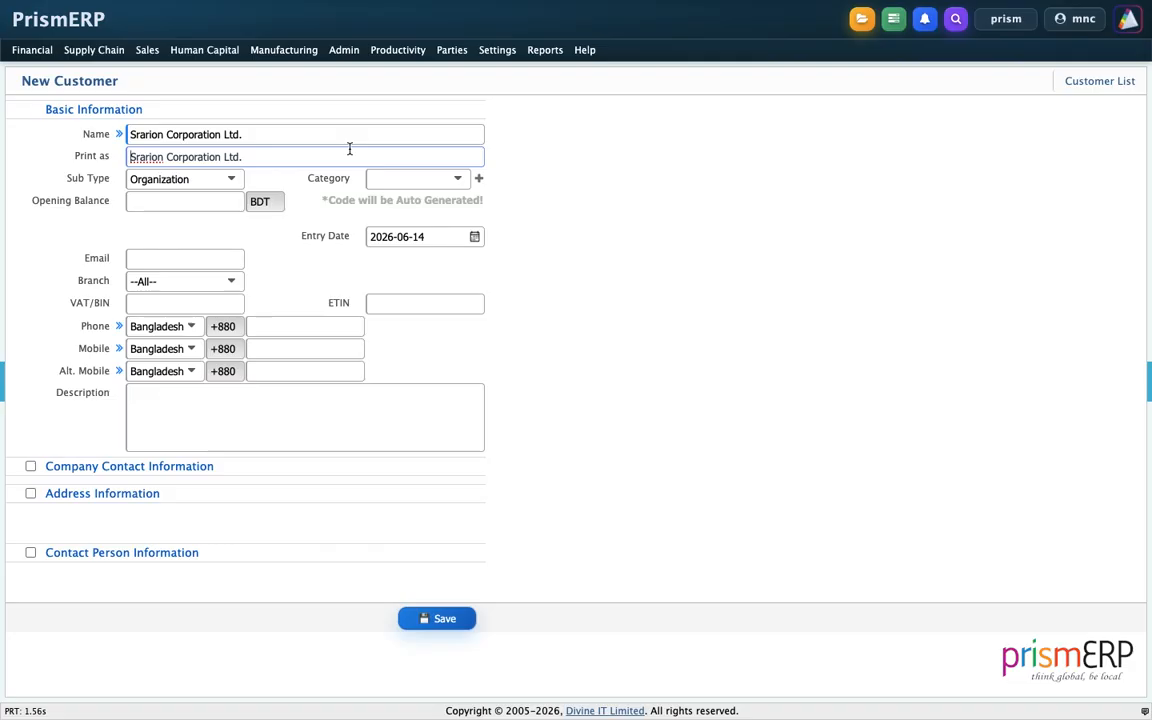
left_click(188, 180)
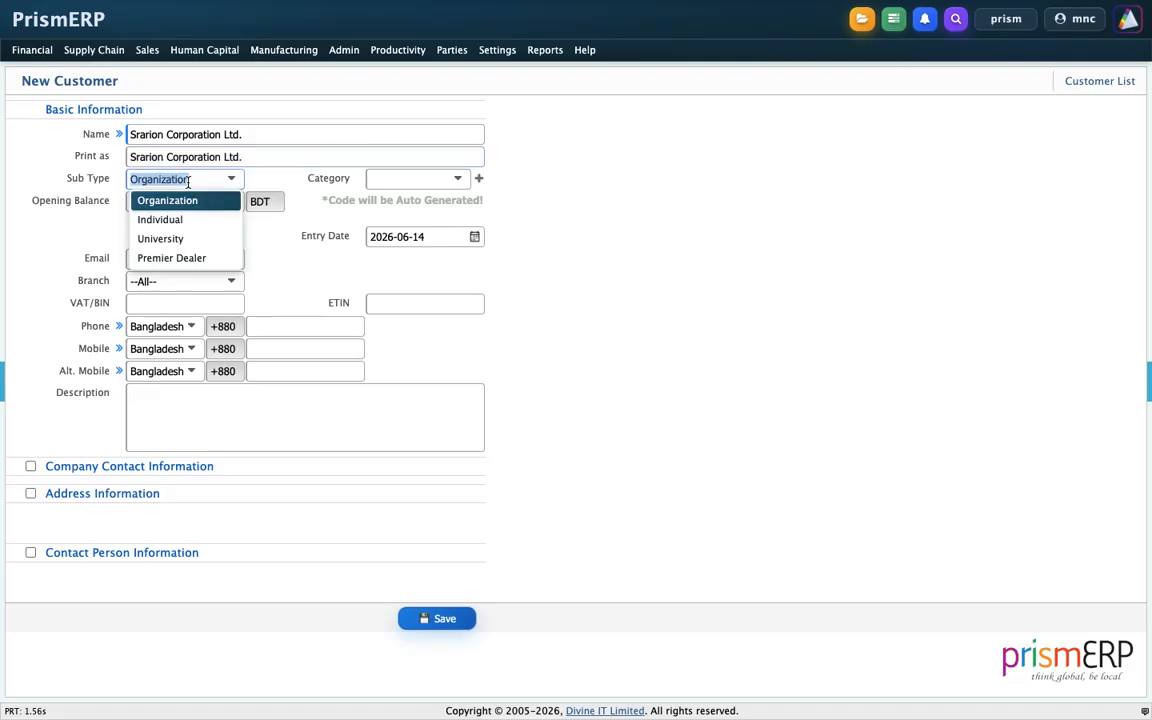
left_click(167, 200)
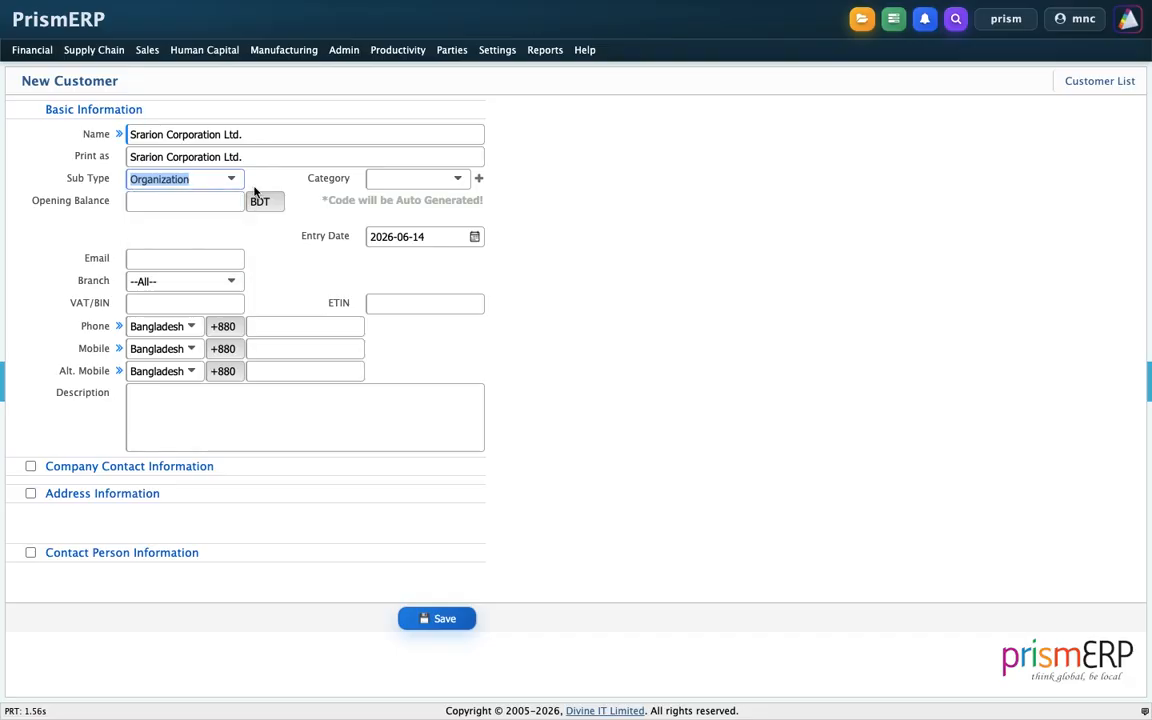
left_click(382, 179)
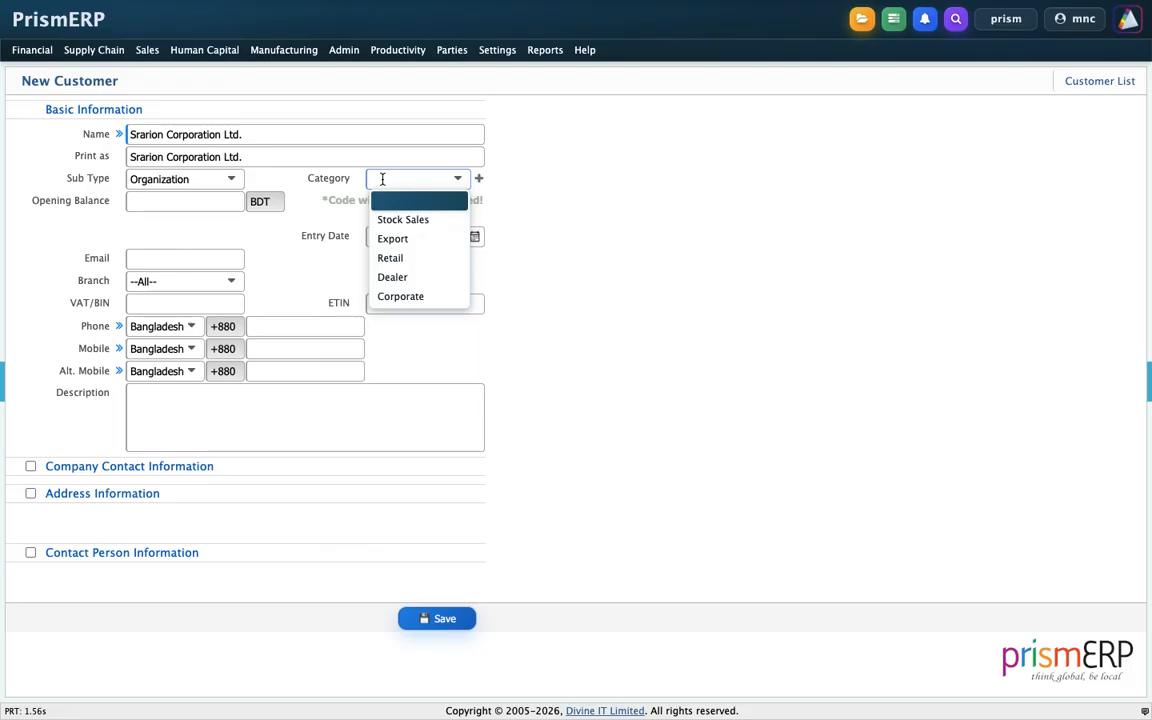
left_click(381, 296)
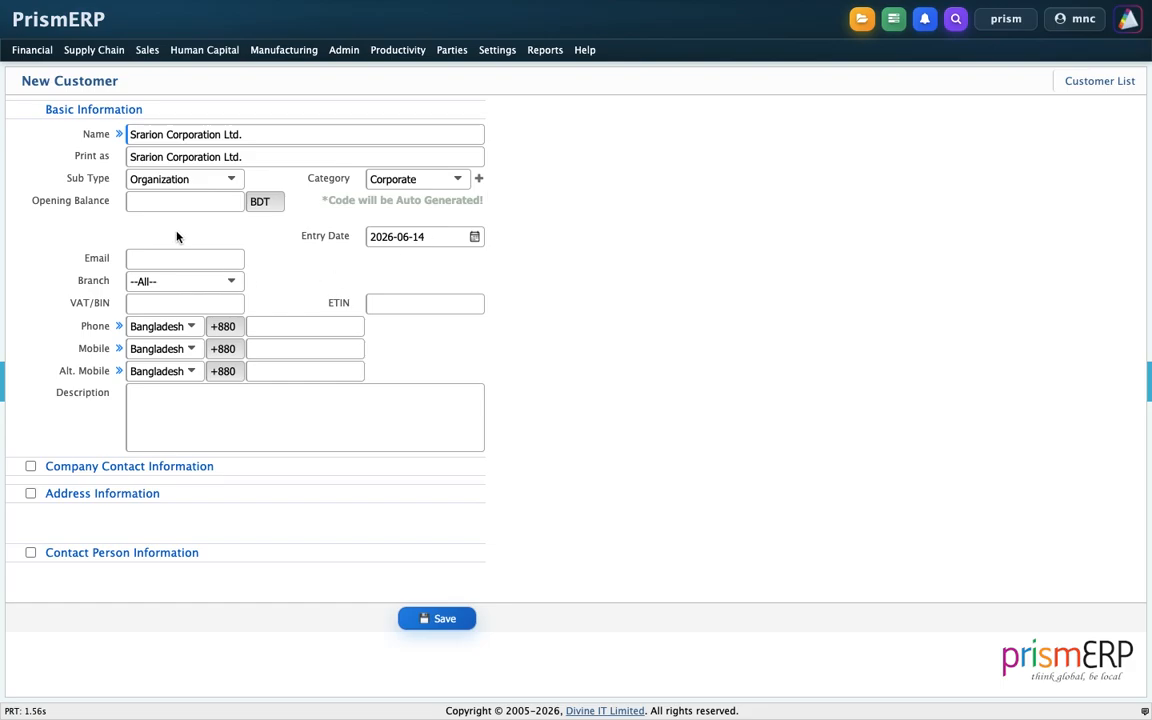
Set a 50000.00 opening balance, enter the company e-mail, and choose the Corporate Office branch.
left_click(177, 200)
type("50000")
left_click(552, 347)
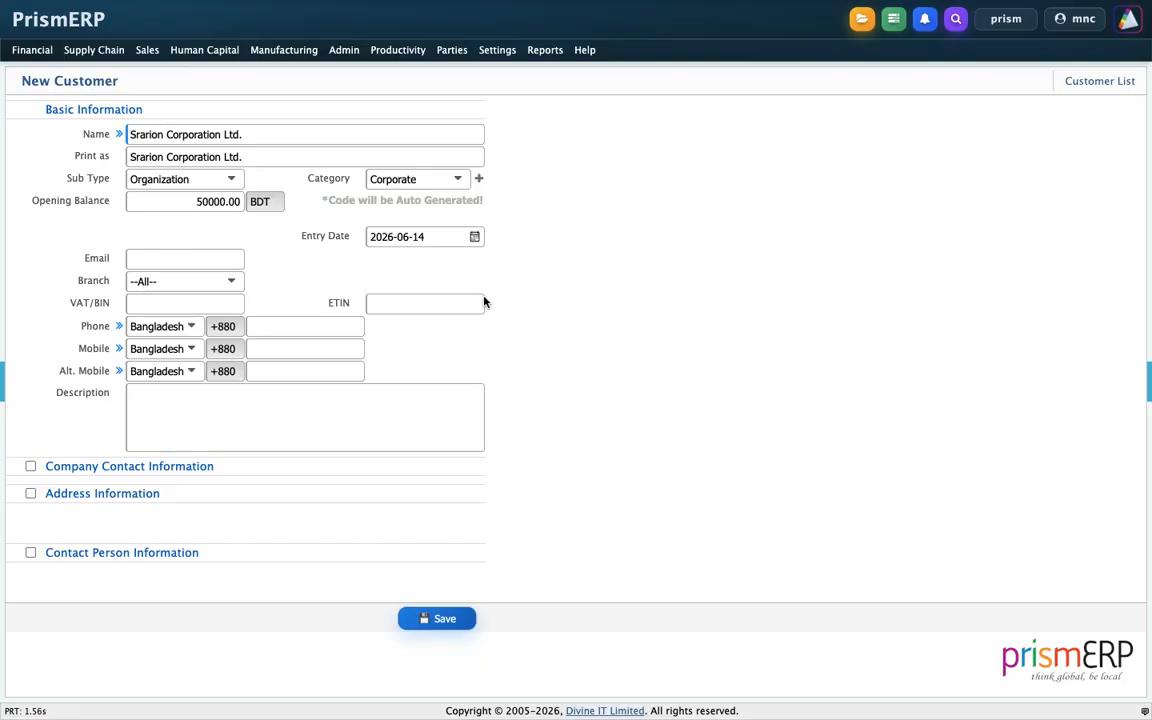
left_click(213, 259)
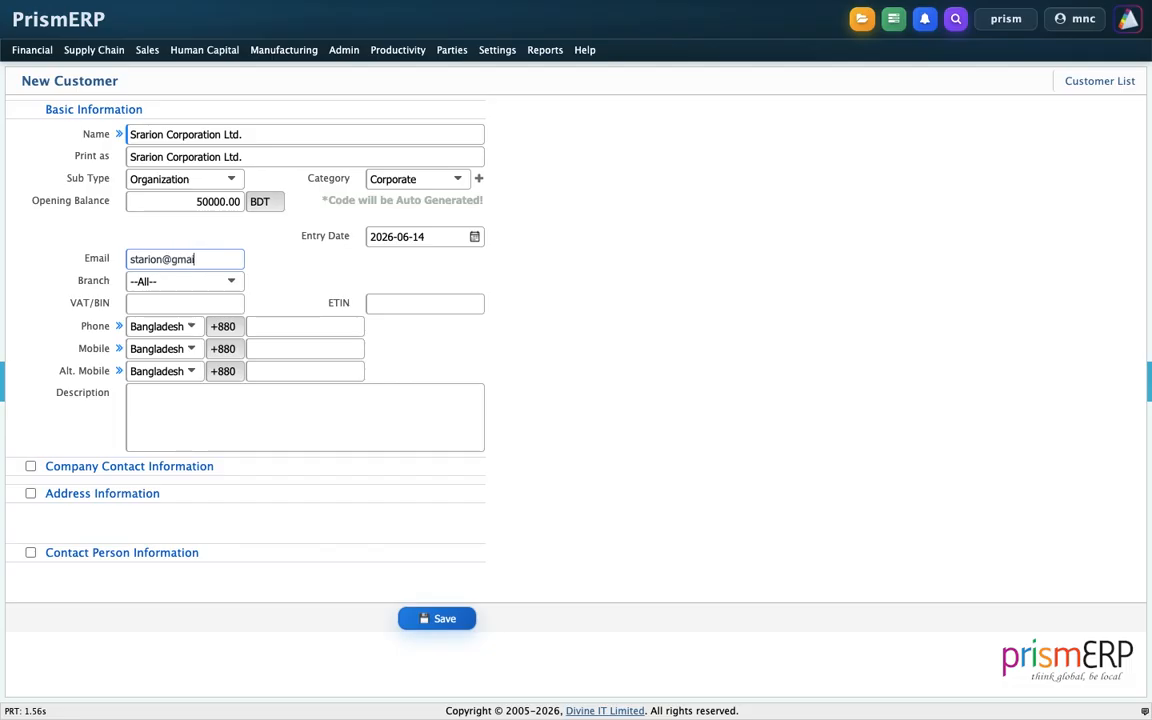
left_click(216, 283)
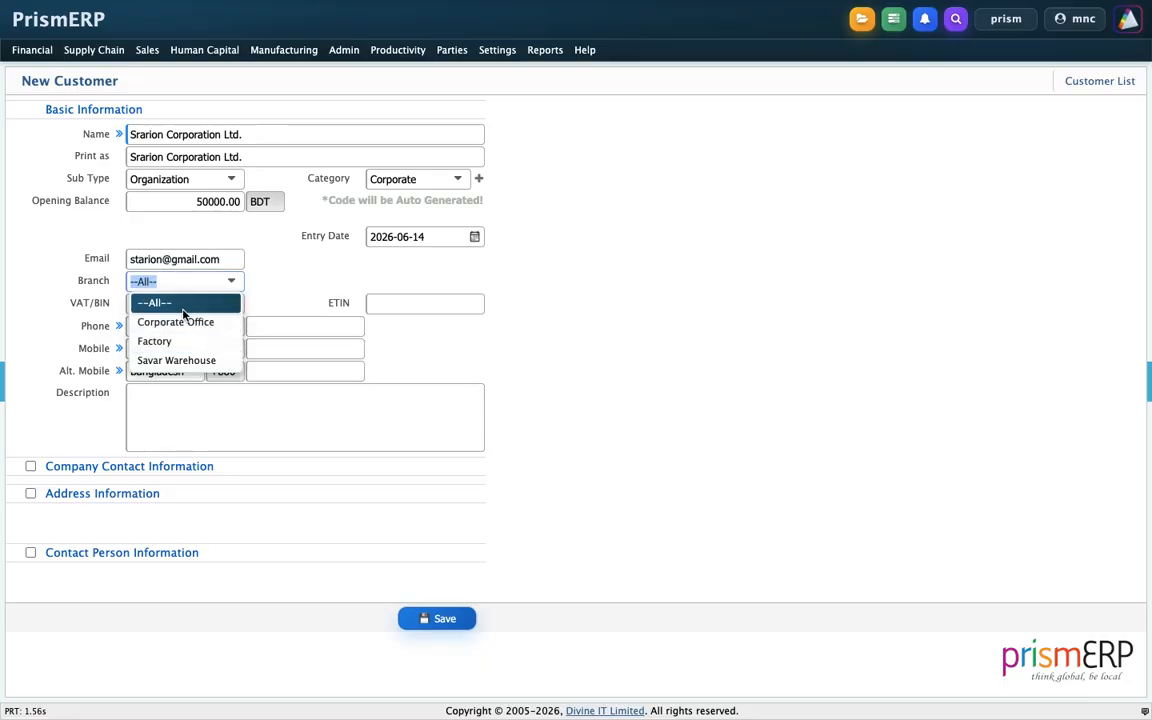
left_click(175, 322)
left_click(620, 295)
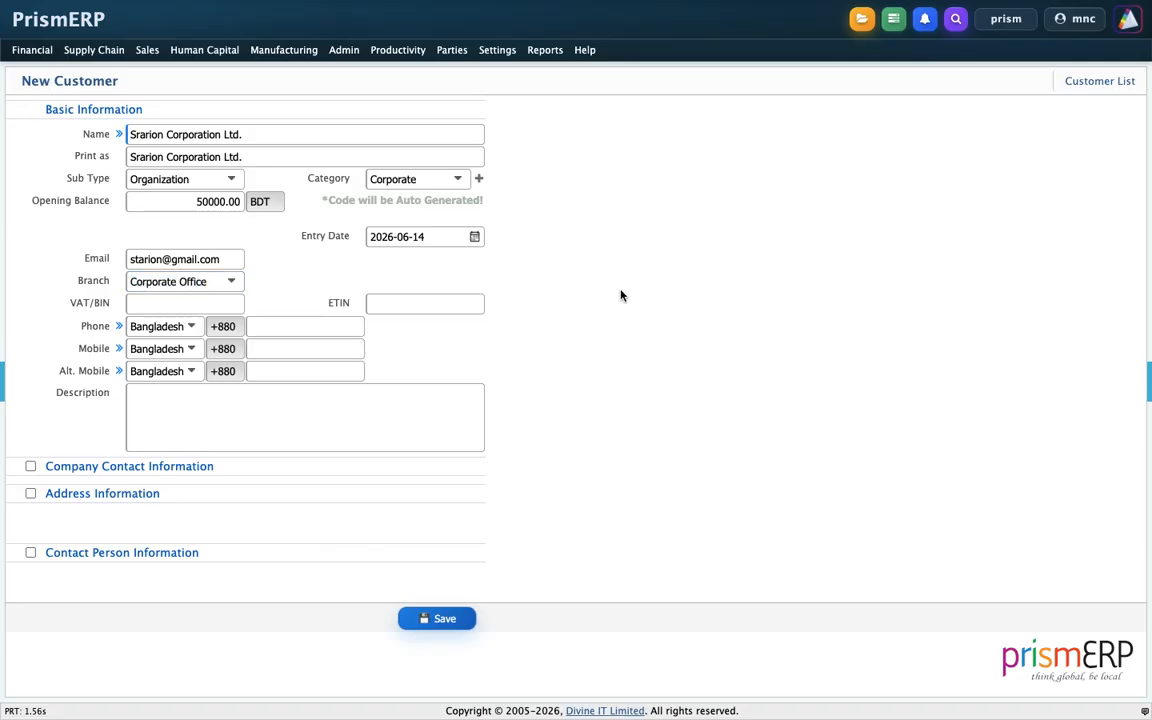
Fill in the customer's VAT/BIN and ETIN numbers and type the phone number.
left_click(185, 301)
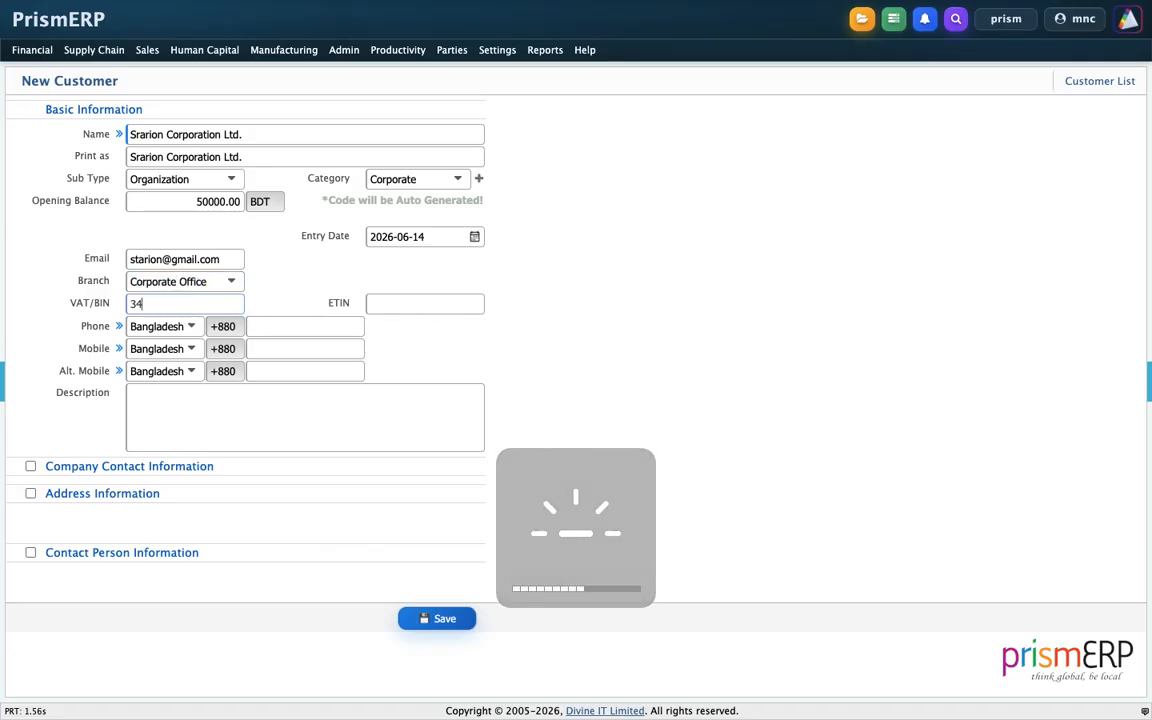
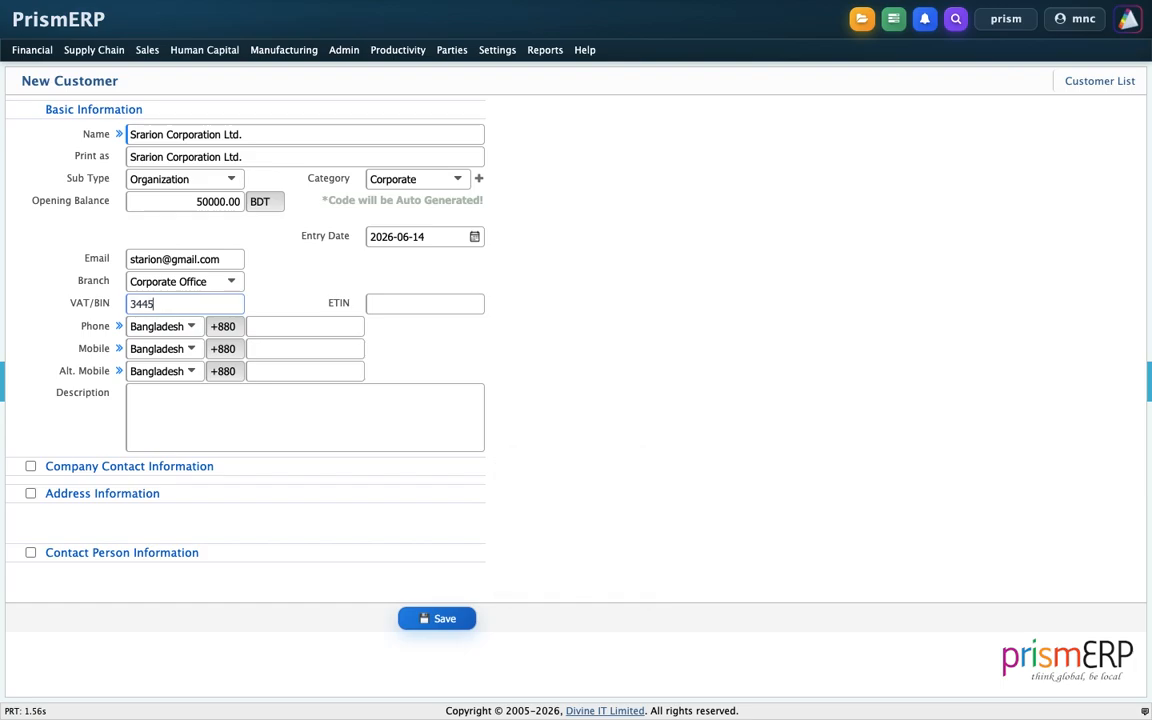
left_click(380, 304)
type("56898643")
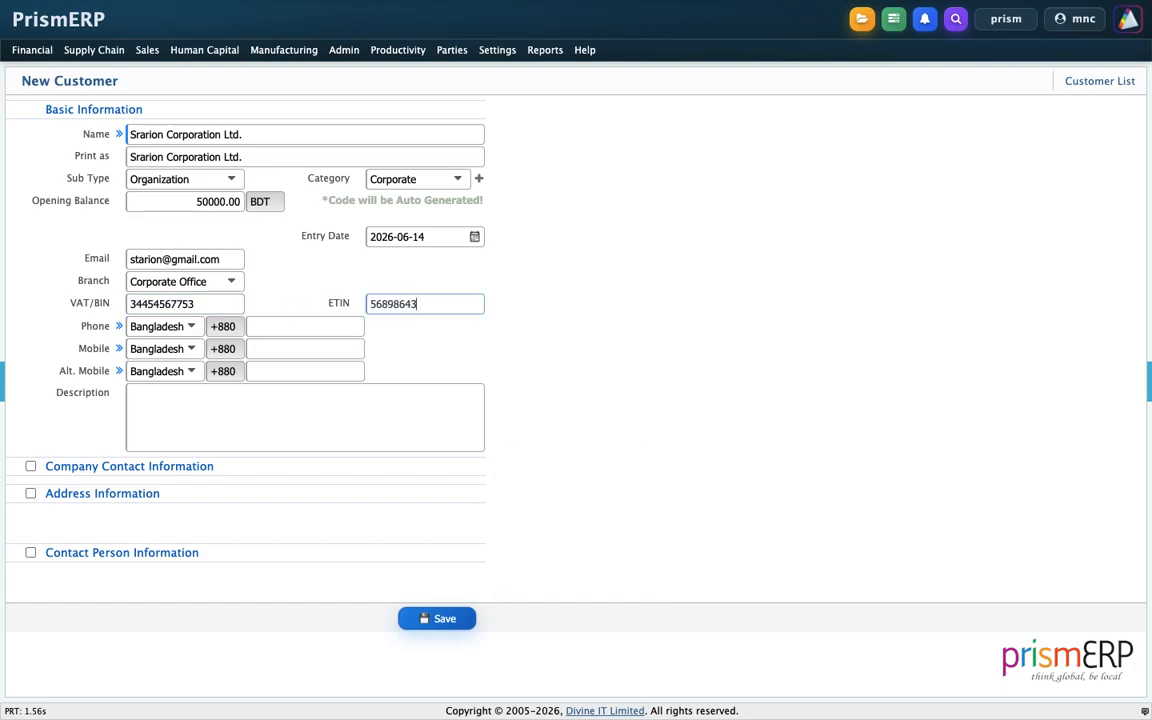
left_click(278, 328)
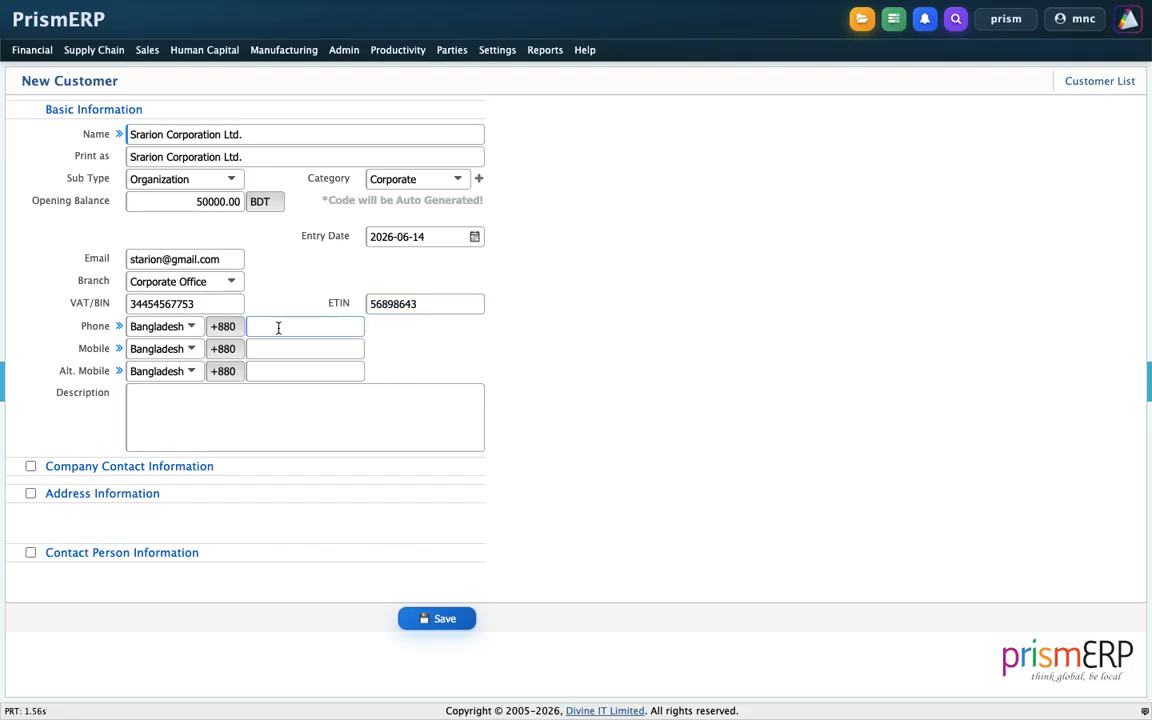
Finish the phone entry and expand Address Information with a Bangladesh billing address.
left_click(281, 425)
left_click(30, 466)
scroll(122, 460, "down", 1)
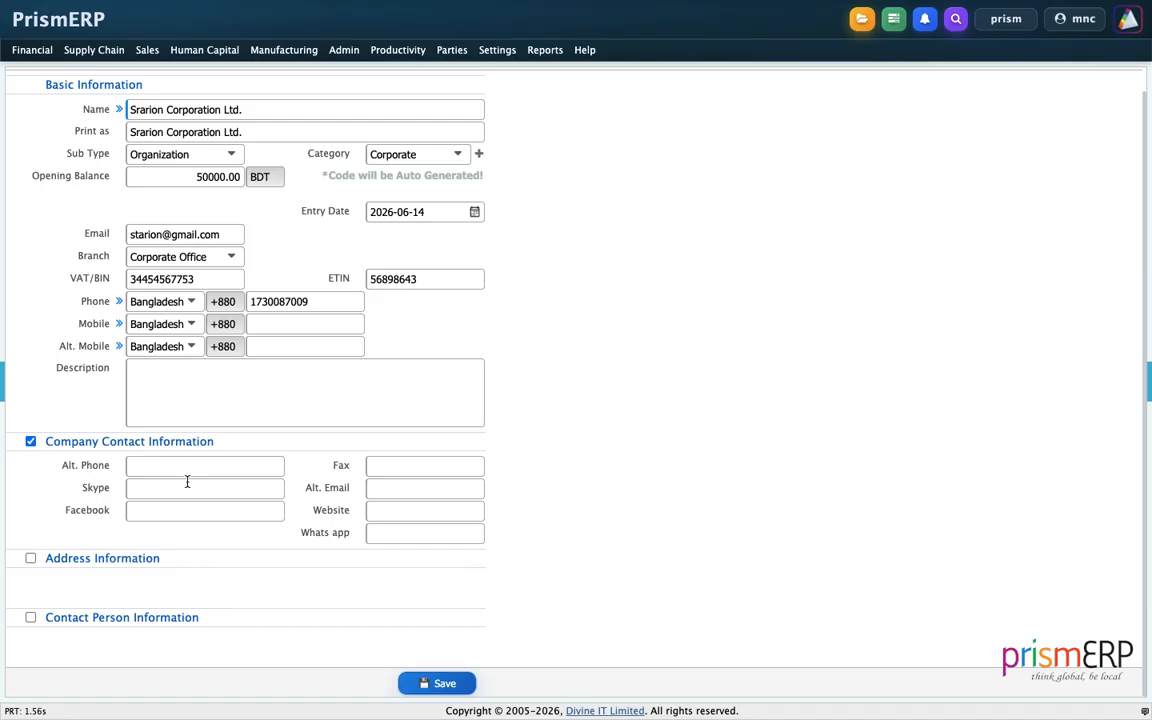
left_click(30, 441)
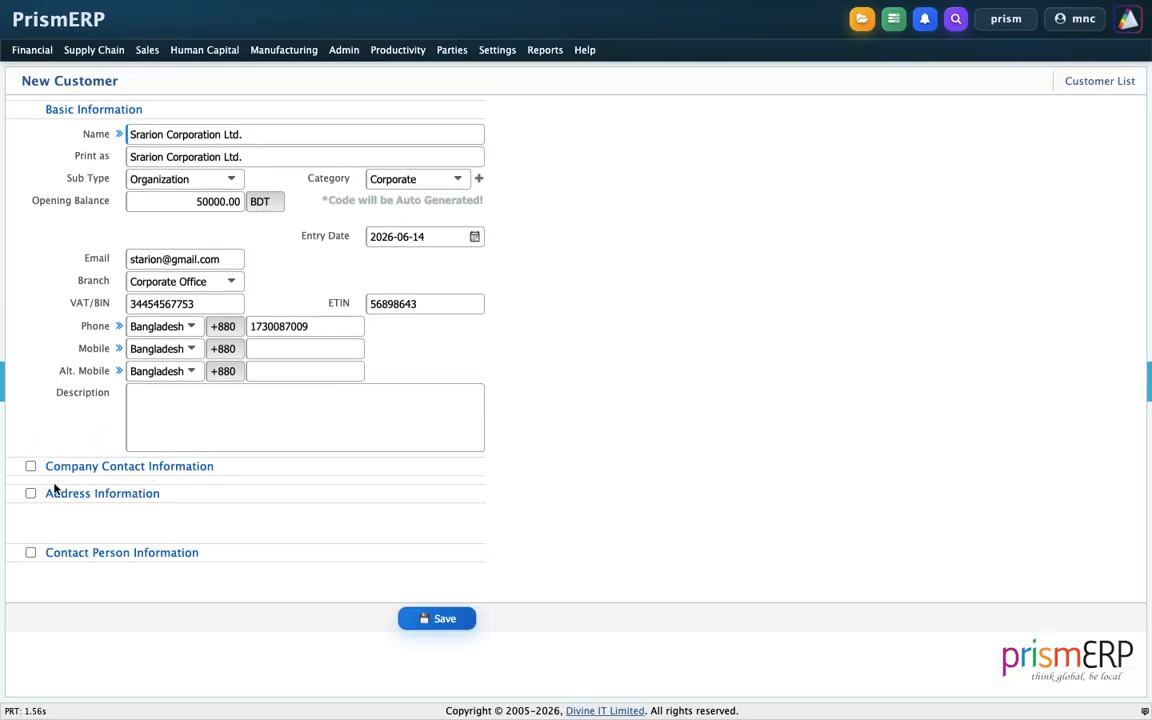
left_click(30, 493)
scroll(119, 440, "down", 3)
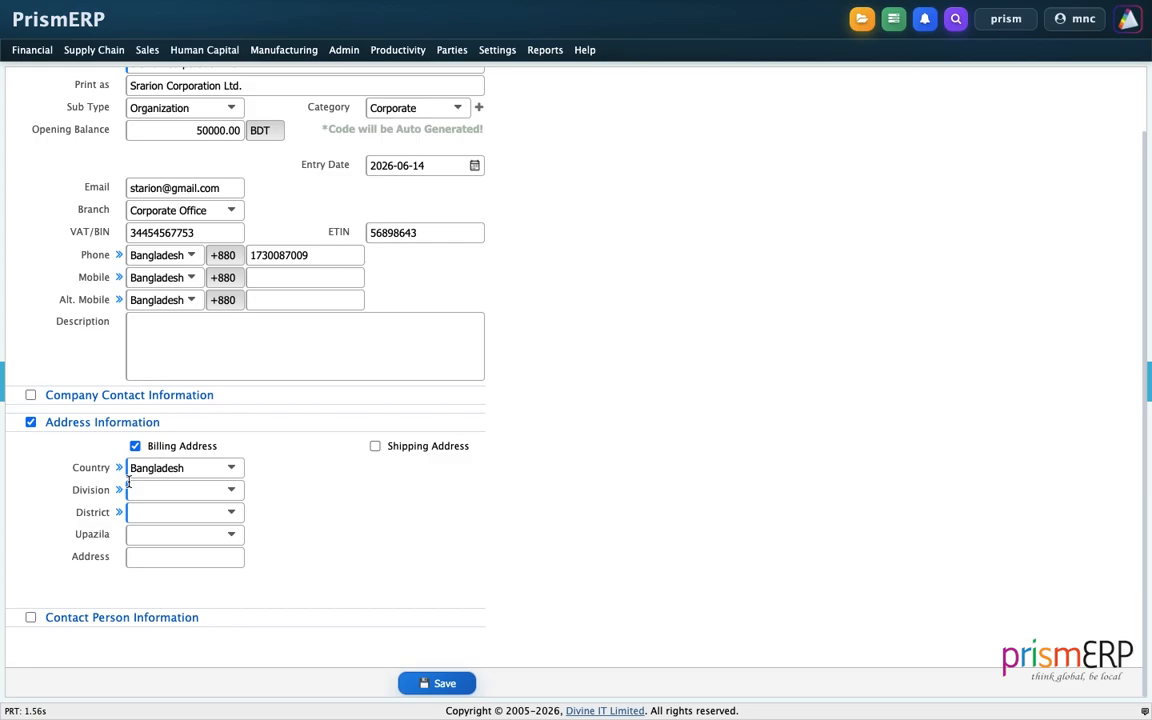
Set billing to Dhaka division, Dhaka district, Uttara upazila plus street address; tick Shipping Address.
left_click(160, 487)
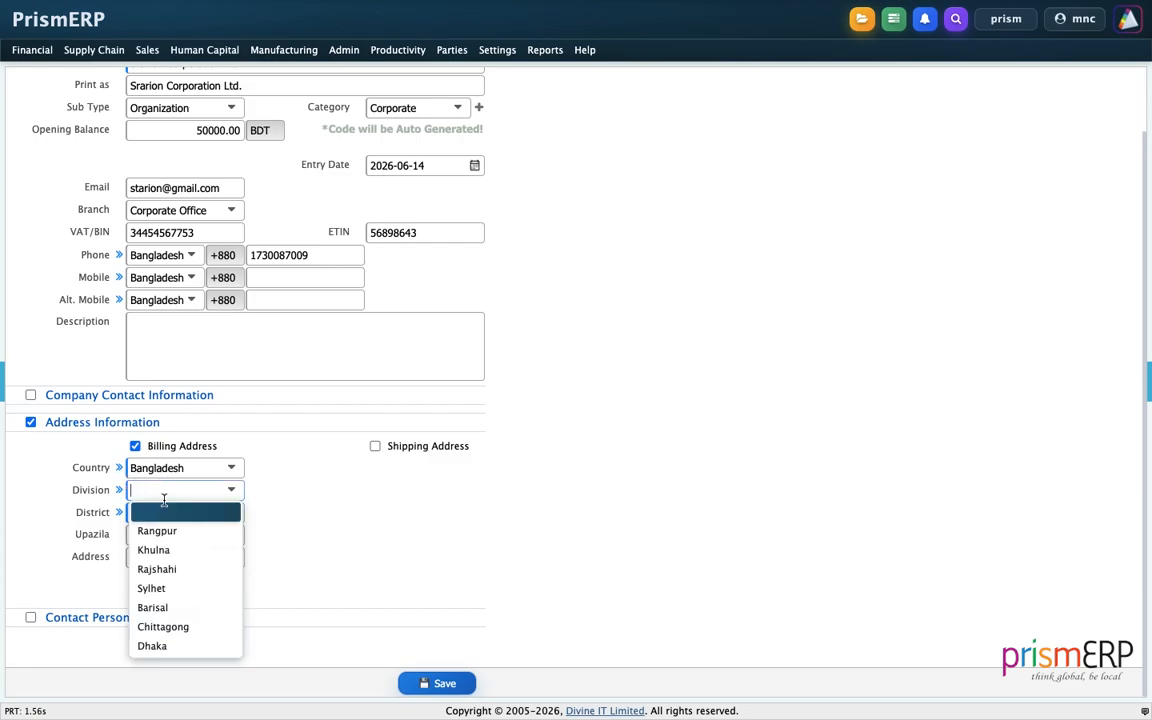
left_click(178, 645)
left_click(172, 513)
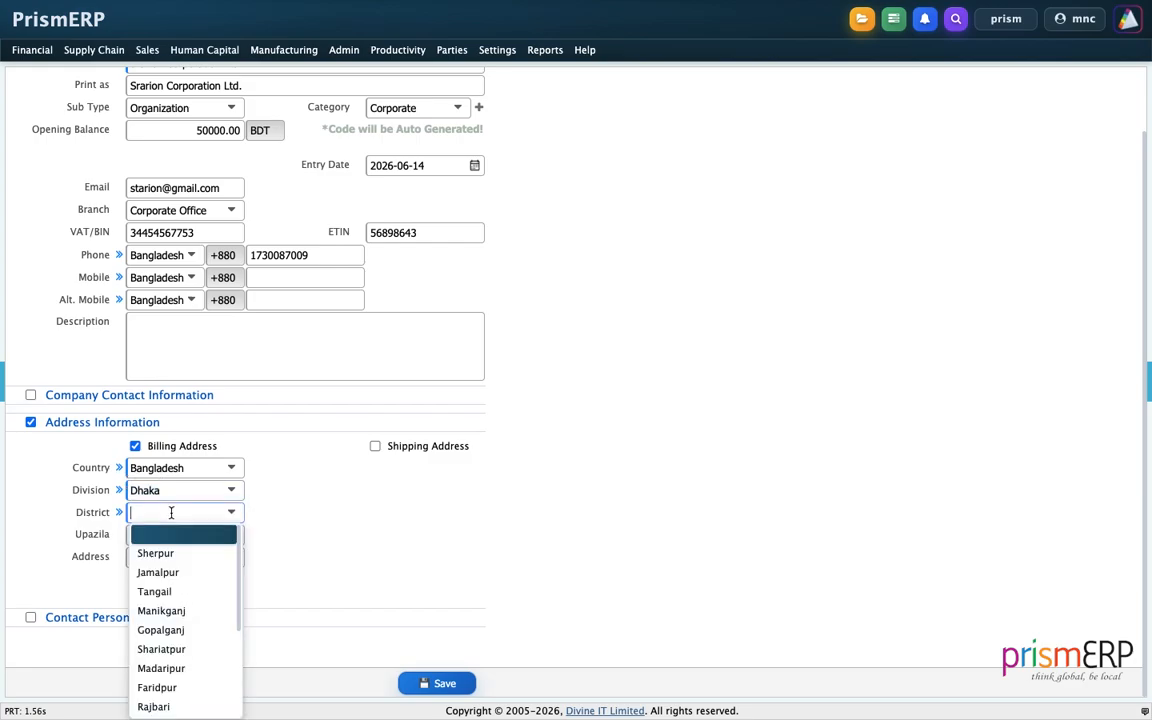
type("d")
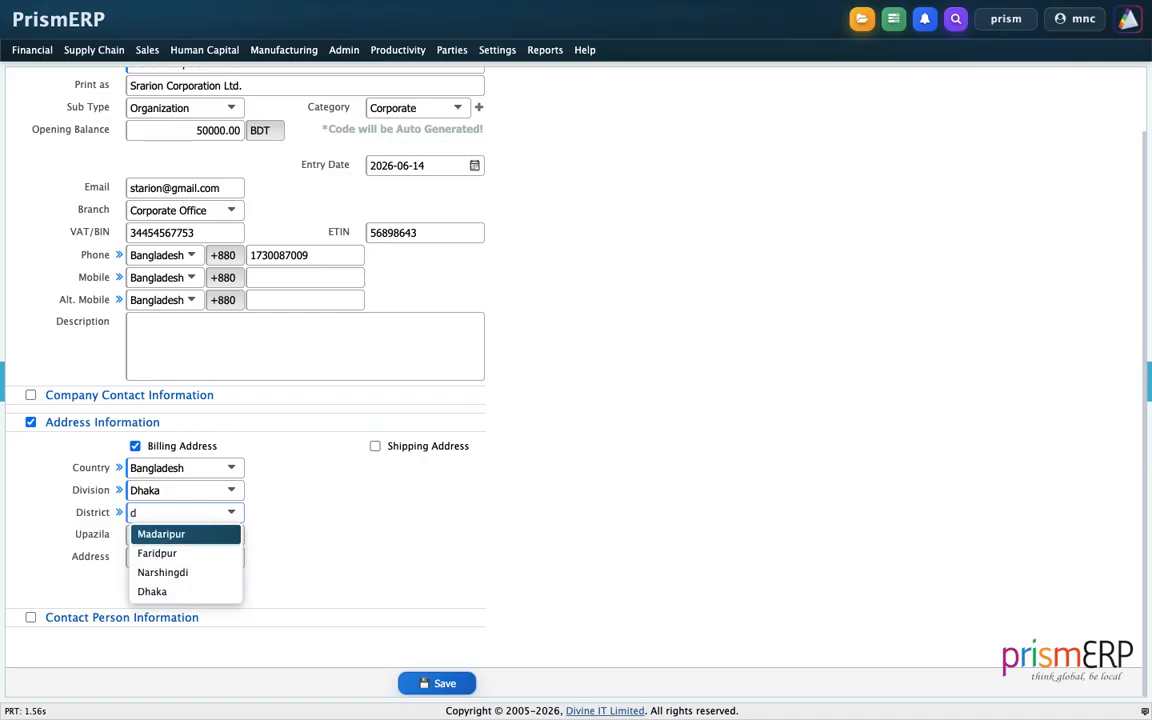
left_click(171, 592)
left_click(160, 534)
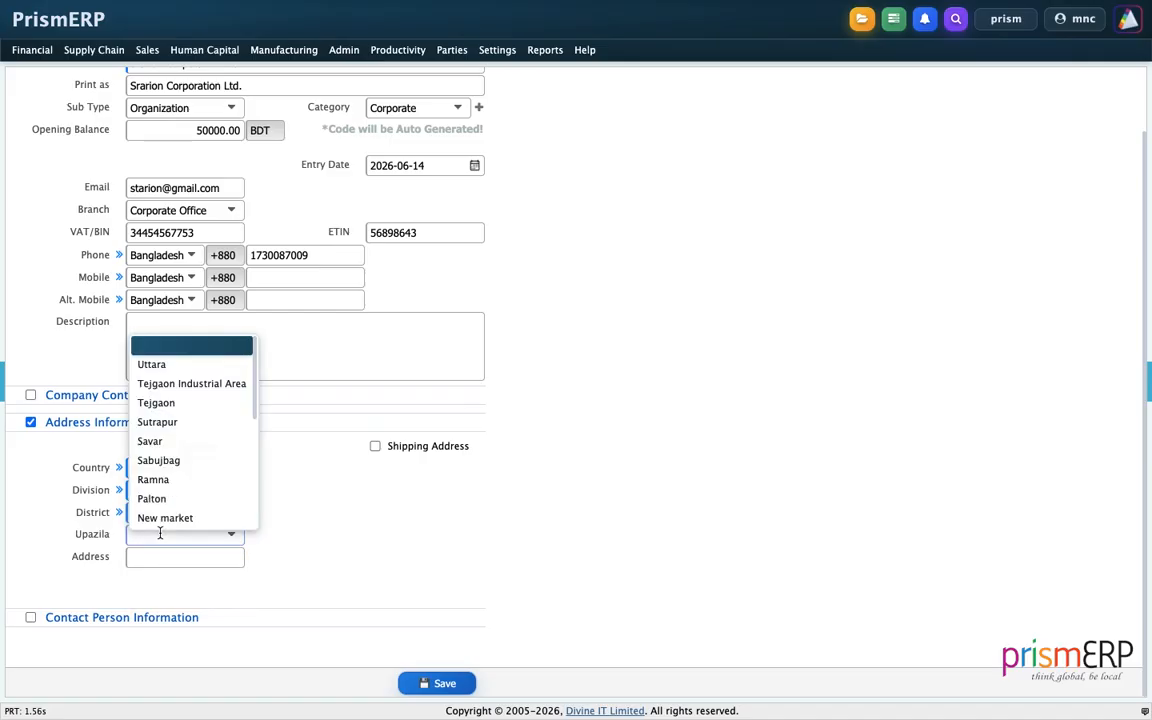
left_click(151, 364)
left_click(160, 561)
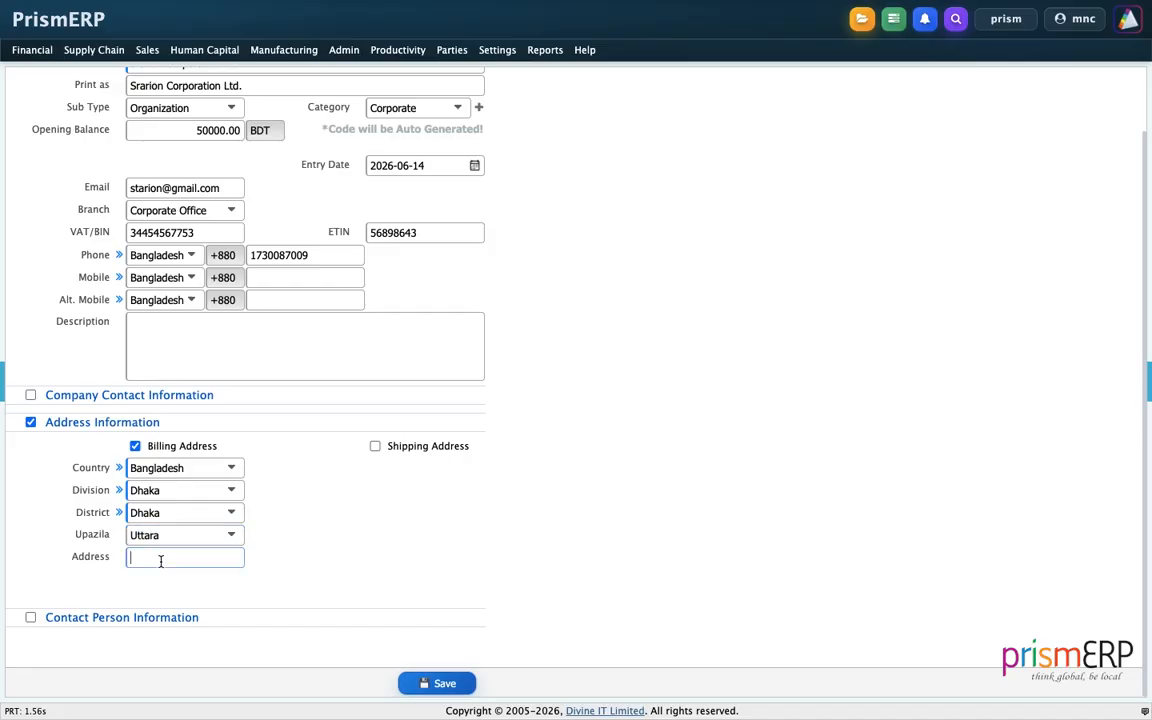
left_click(370, 533)
left_click(375, 446)
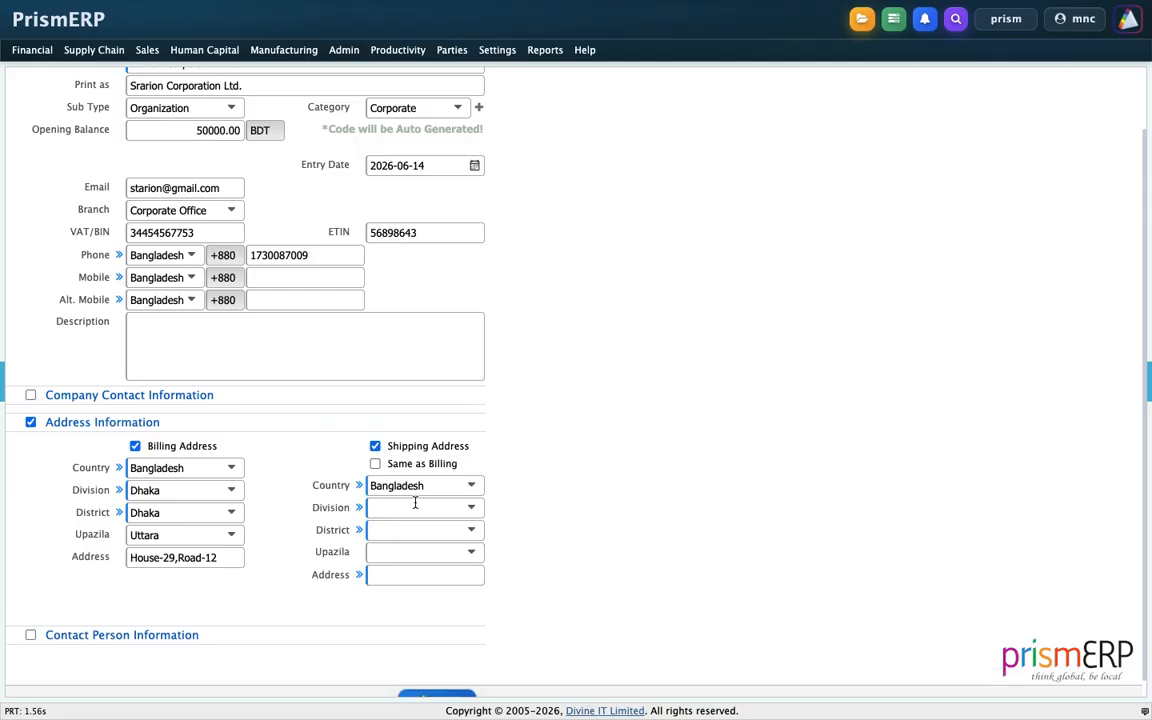
Tick Same as Billing for shipping, review Contact Person Information, and save the customer.
scroll(535, 463, "down", 1)
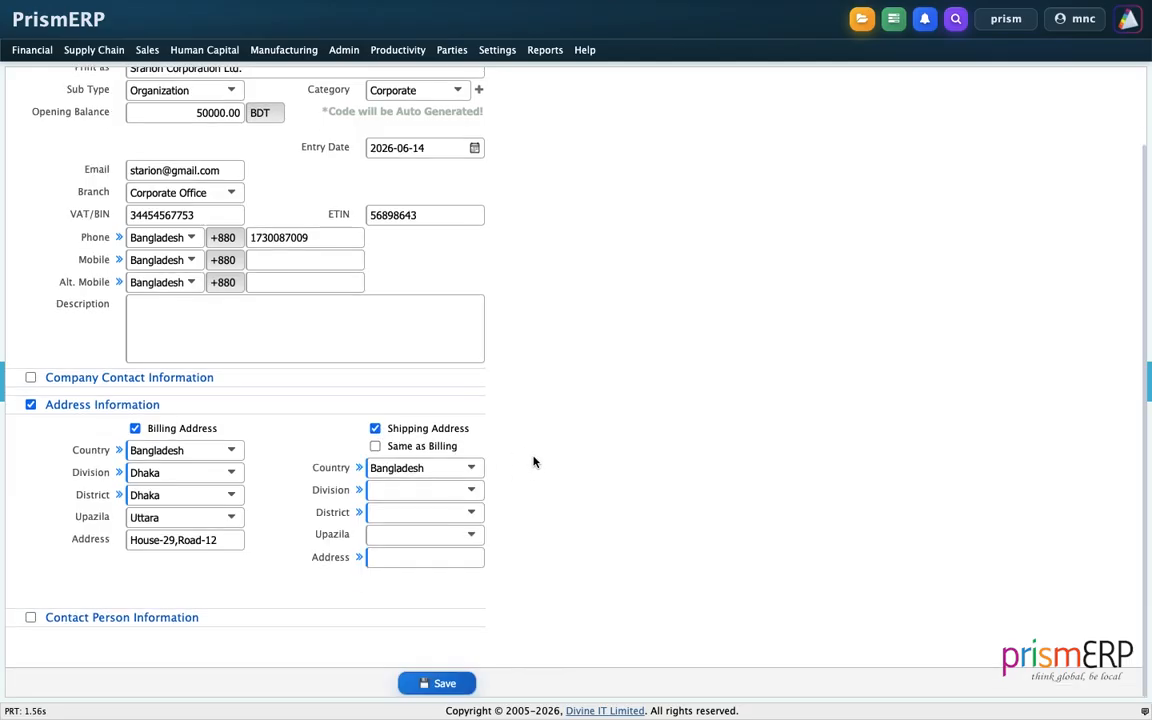
left_click(375, 446)
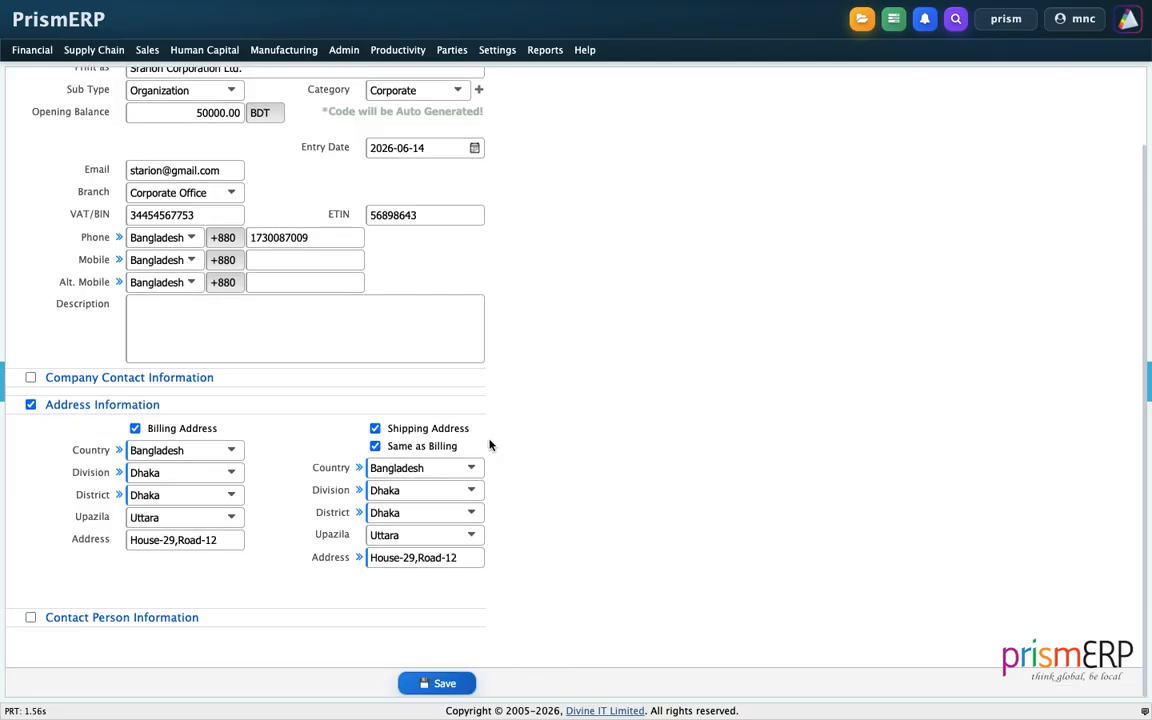
left_click(30, 618)
scroll(88, 568, "down", 3)
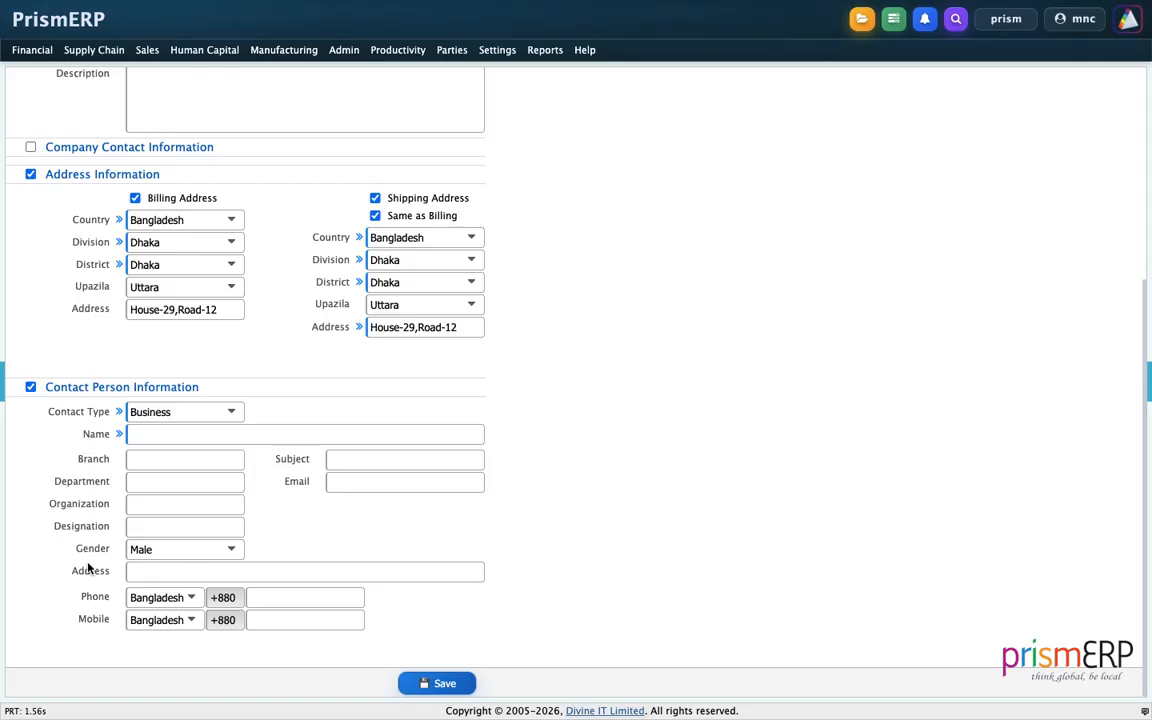
left_click(30, 387)
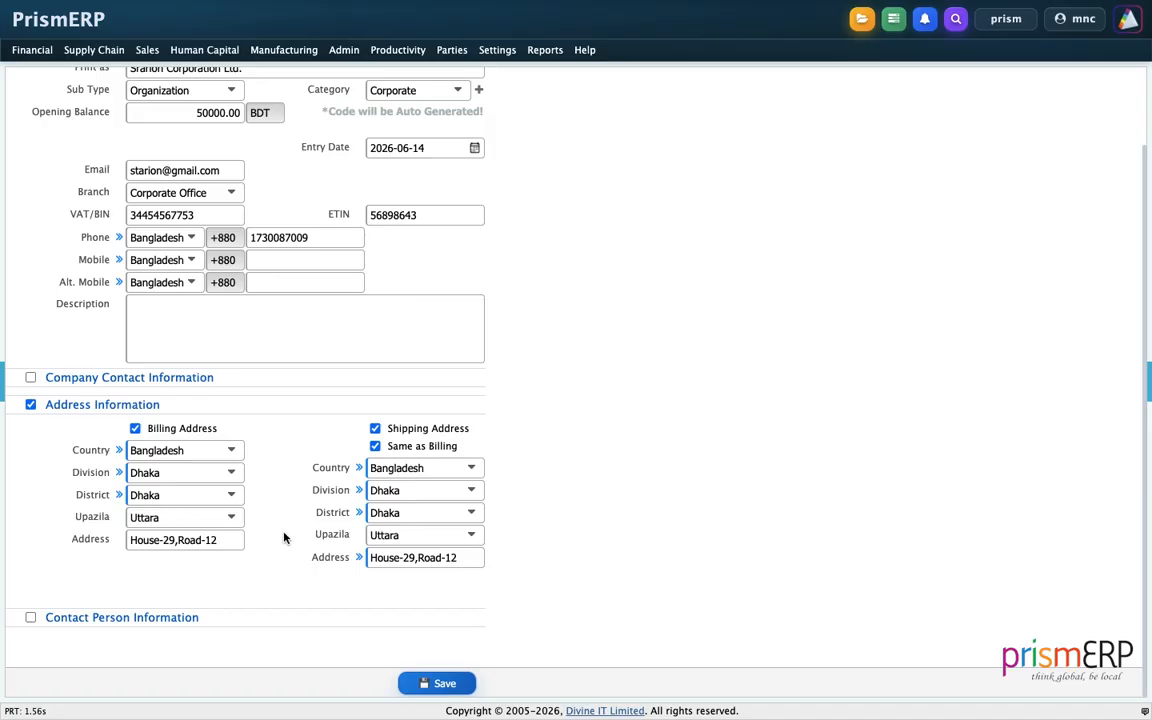
left_click(446, 684)
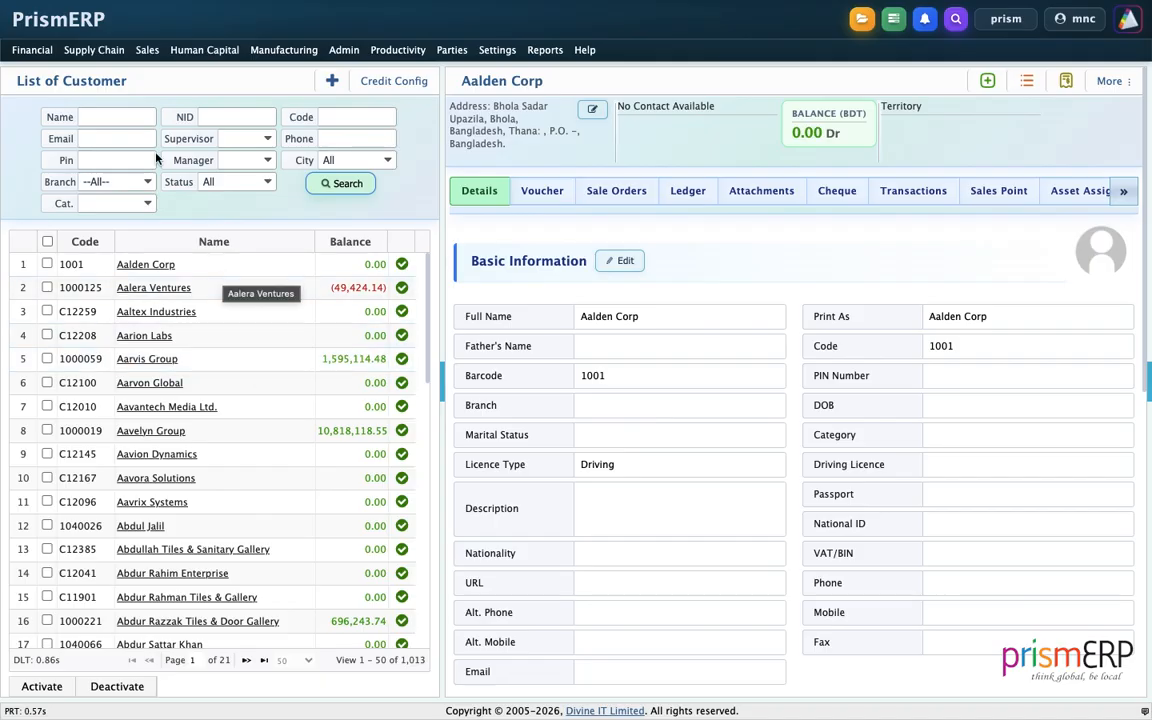
Filter the customer list by name 'starion', then 'star', then clear the filter and reload.
left_click(121, 119)
type("s")
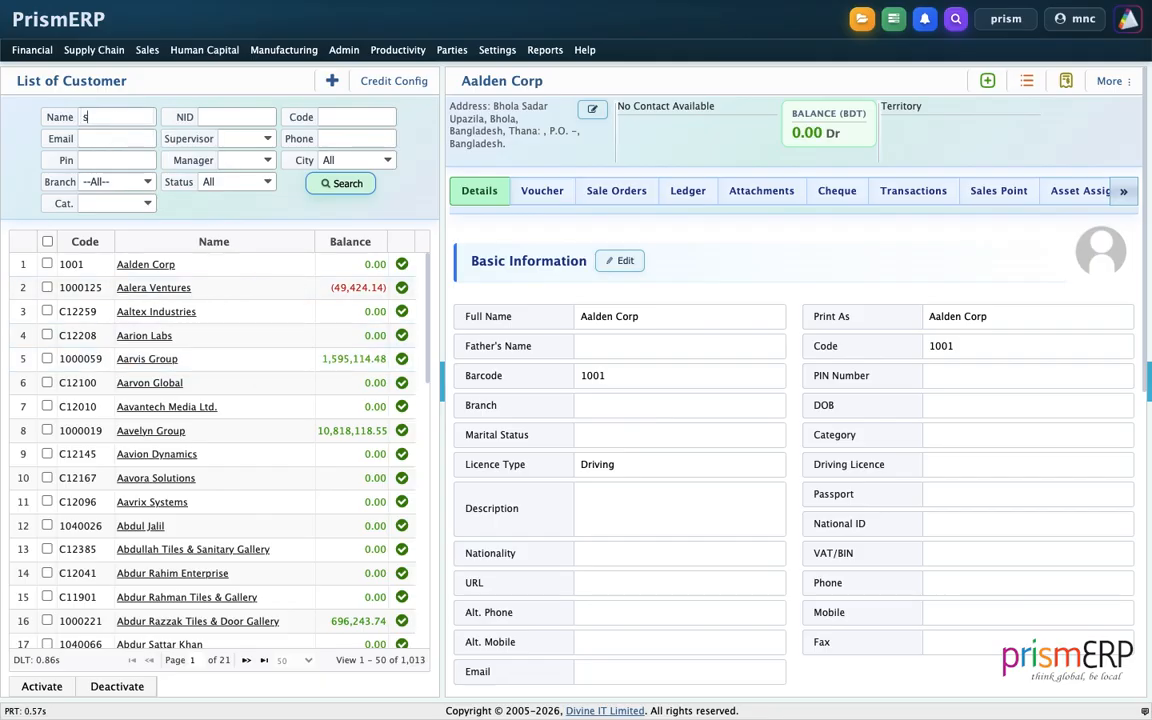
type("tarion")
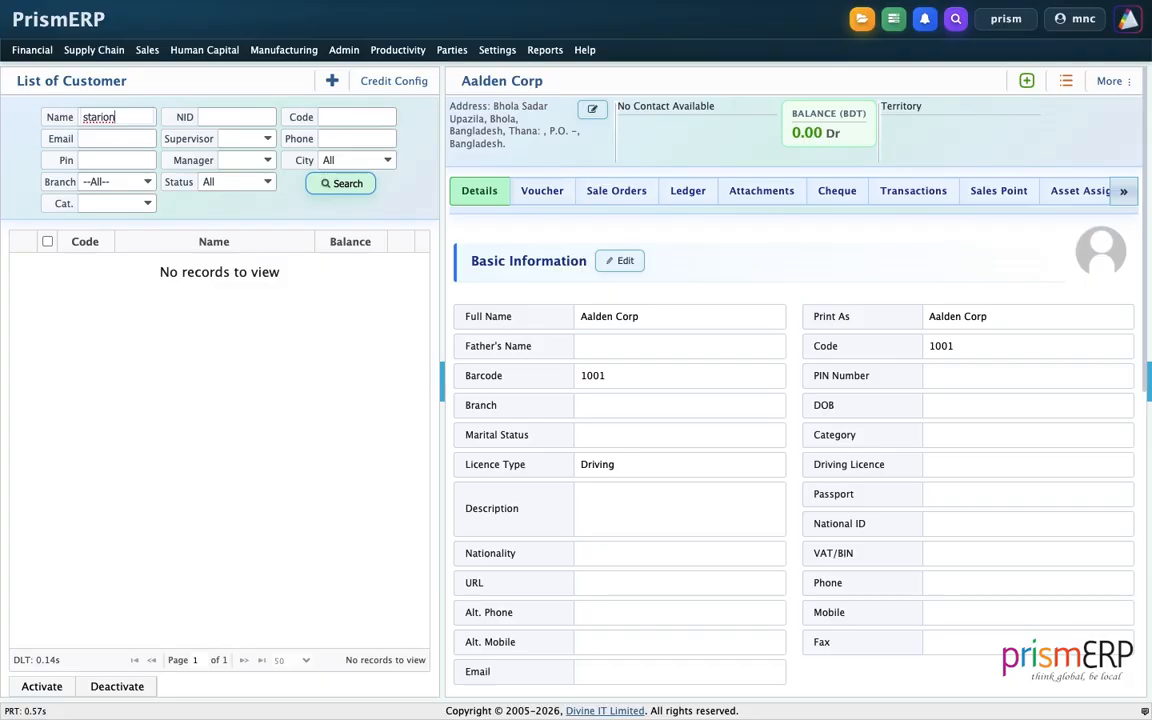
key("BackSpace")
key("BackSpace")
key("BackSpace")
key("BackSpace")
key("BackSpace")
key("BackSpace")
key("BackSpace")
type("sta")
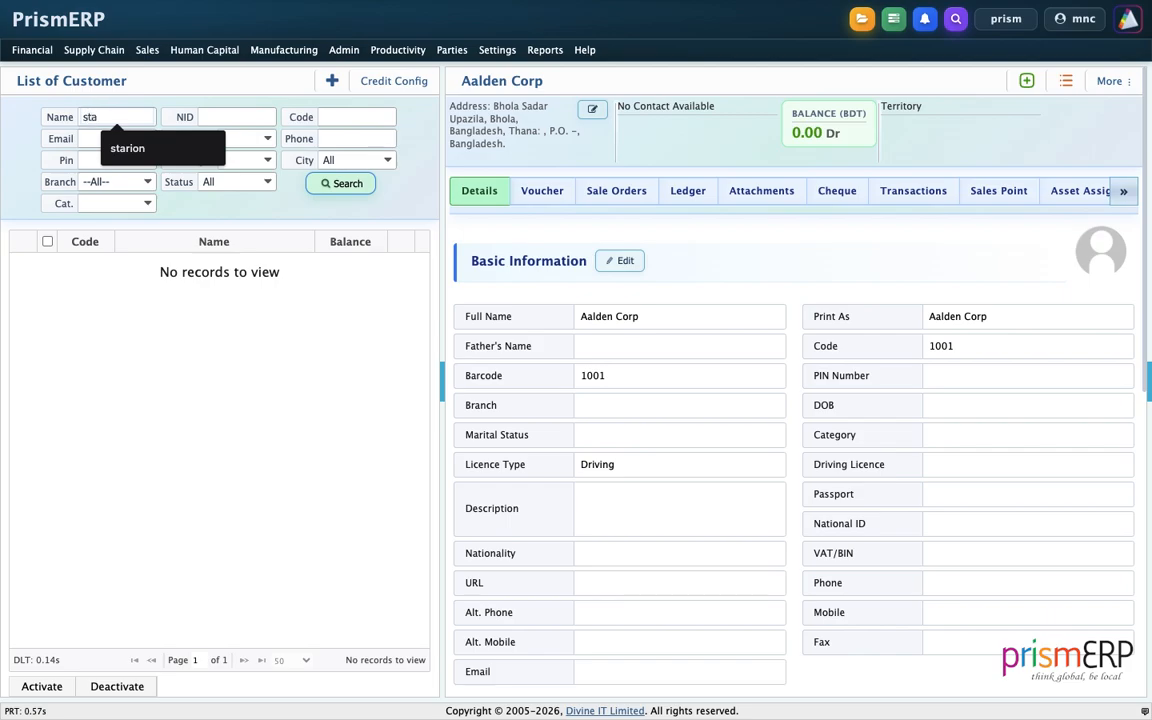
type("r")
key("Return")
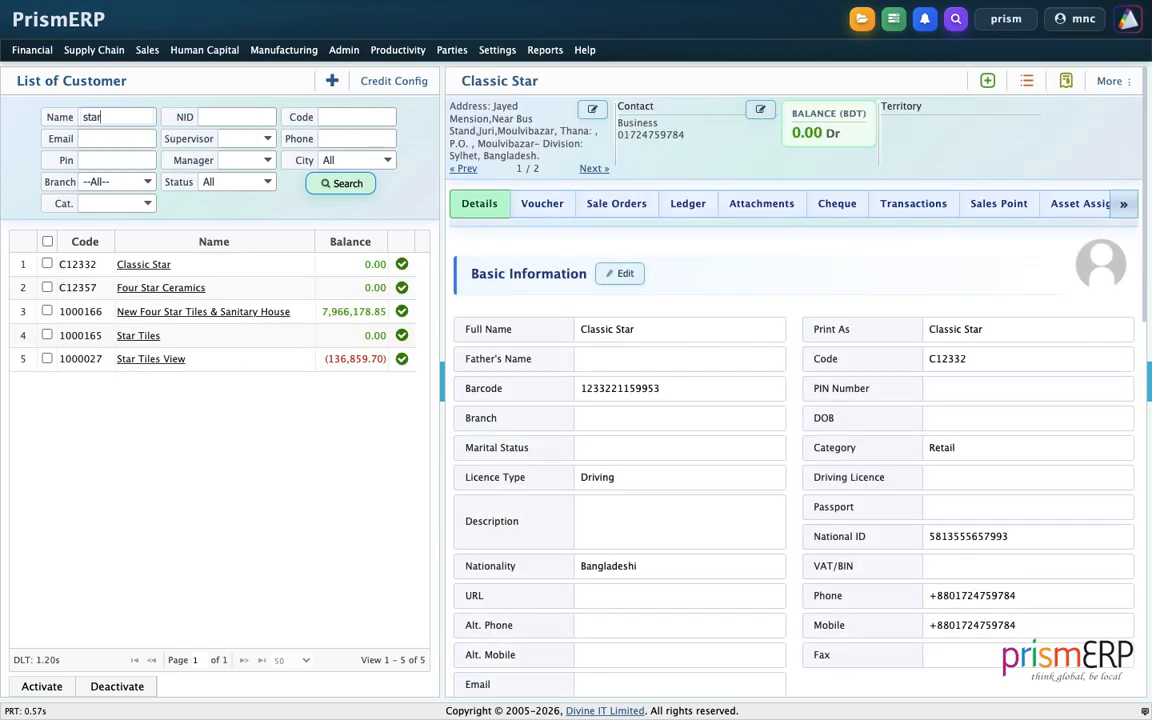
left_click(100, 118)
key("BackSpace")
key("BackSpace")
key("BackSpace")
key("BackSpace")
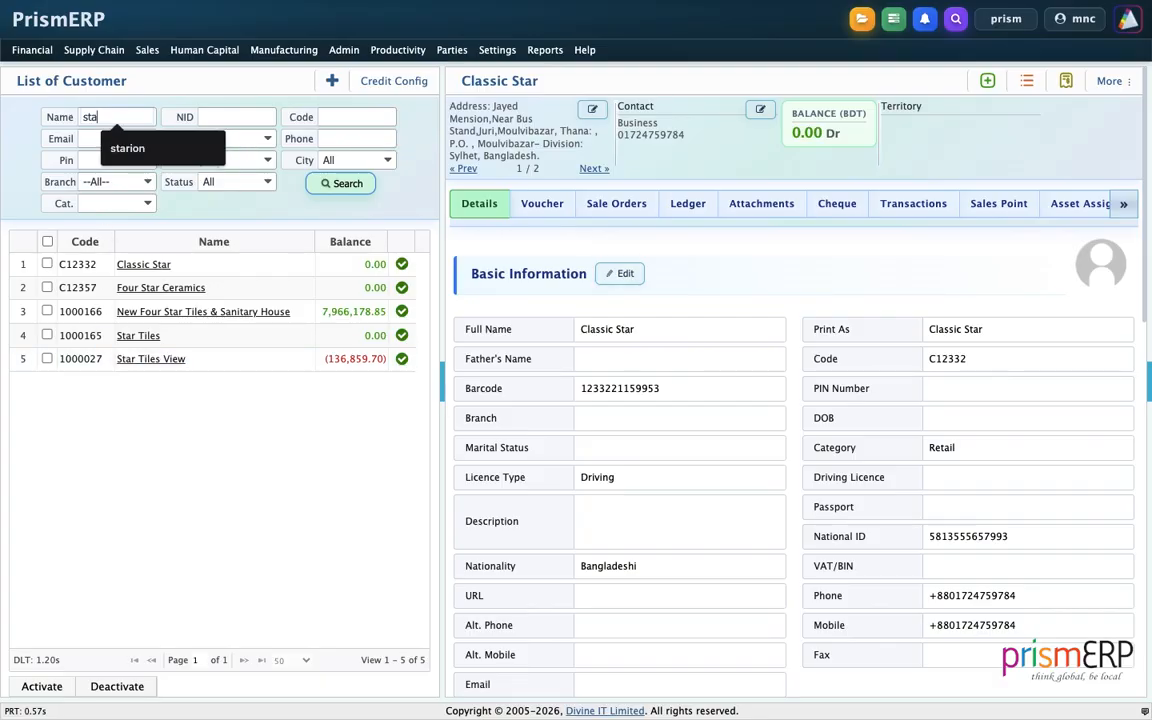
left_click(350, 185)
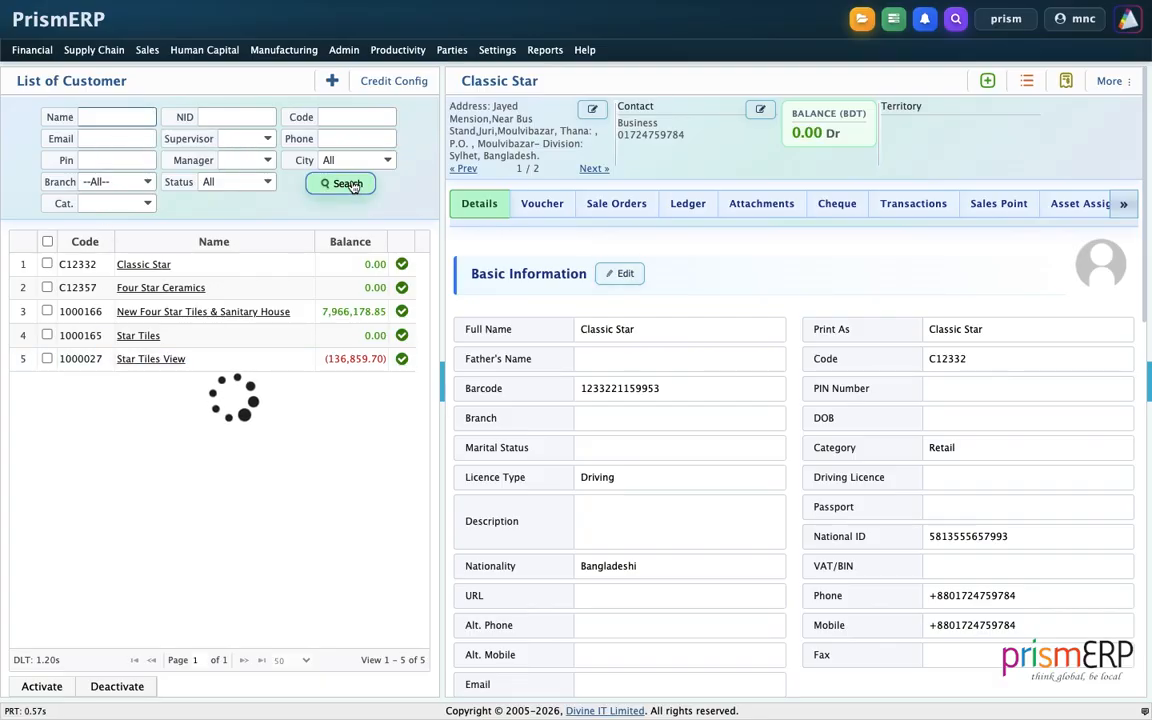
scroll(225, 478, "down", 10)
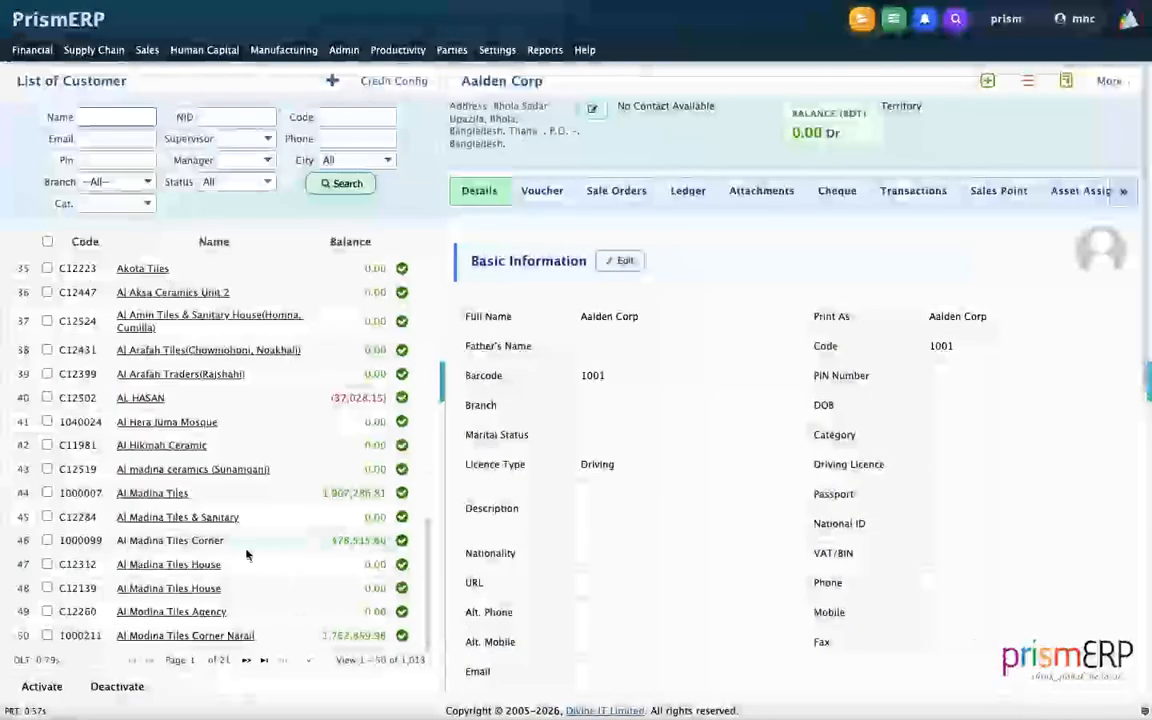
left_click(262, 661)
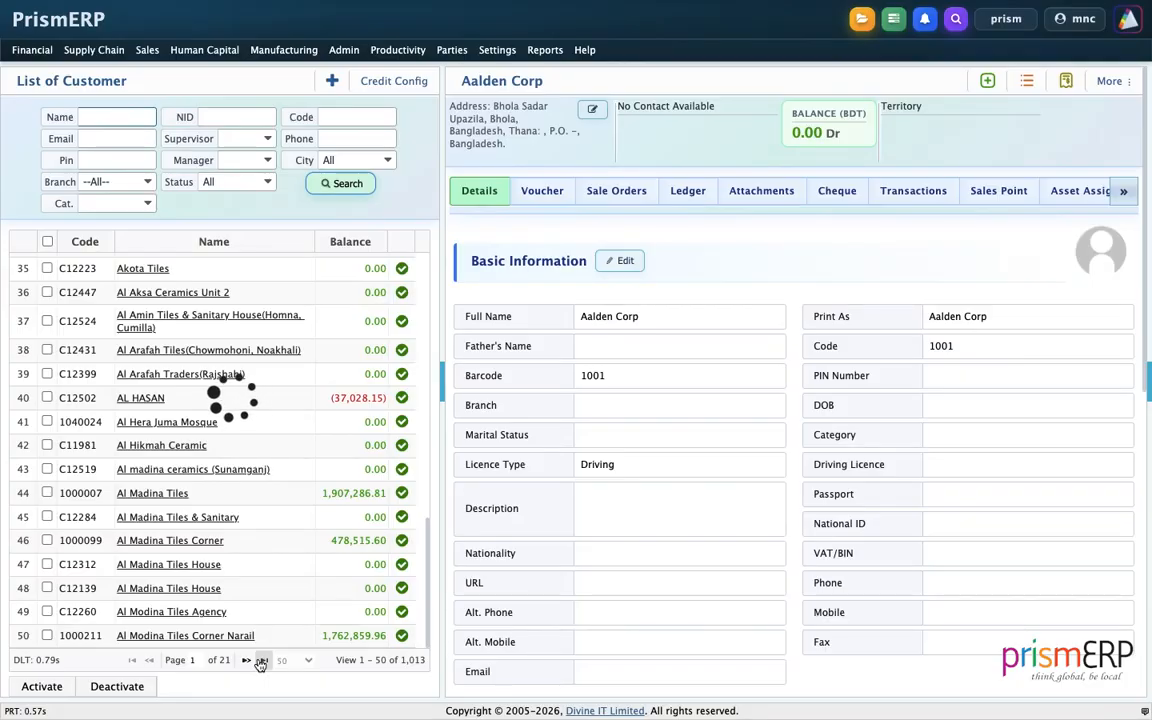
left_click(148, 663)
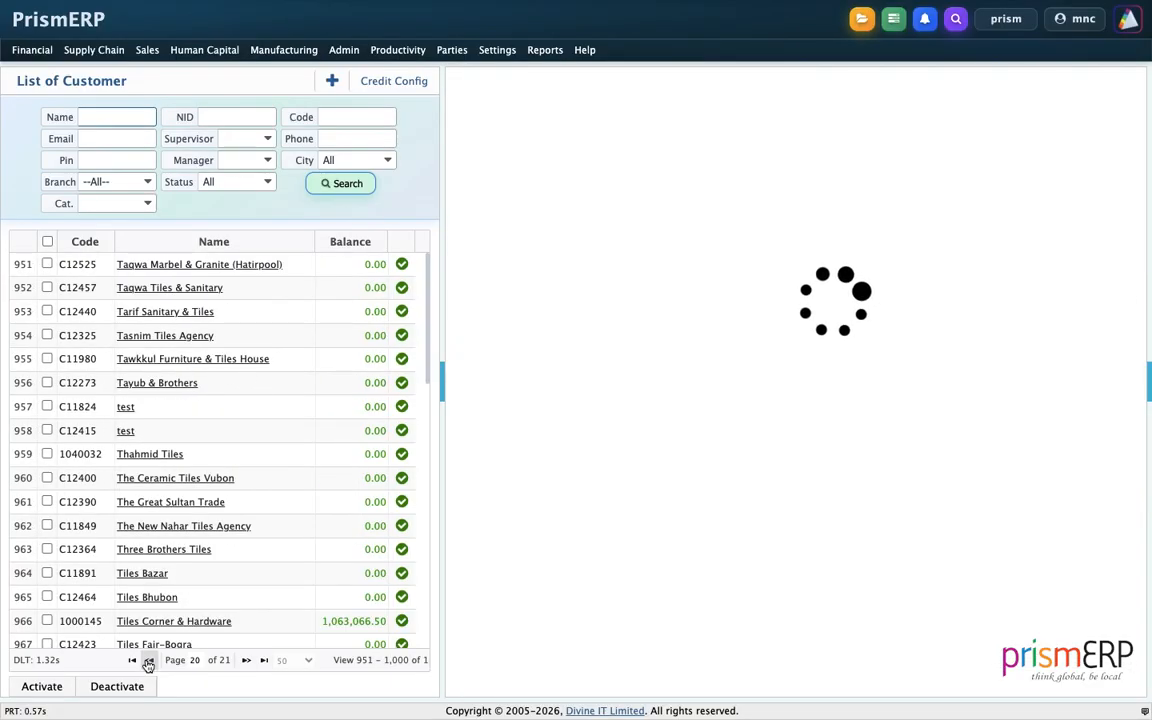
left_click(150, 662)
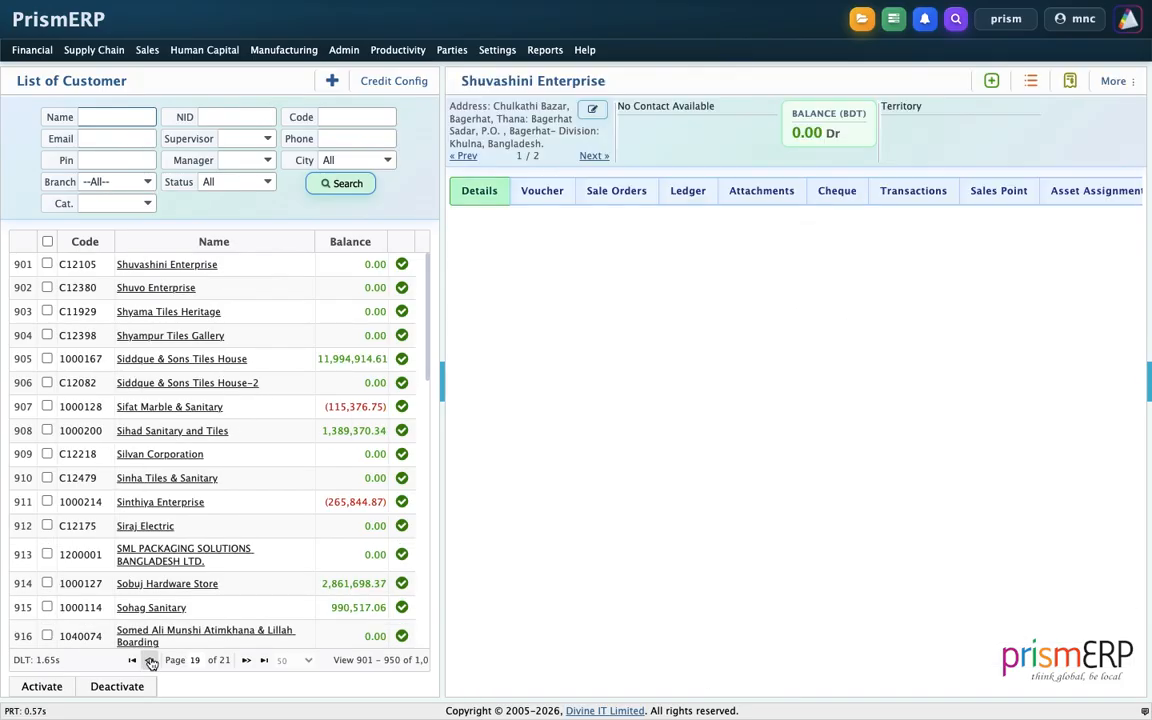
left_click(150, 662)
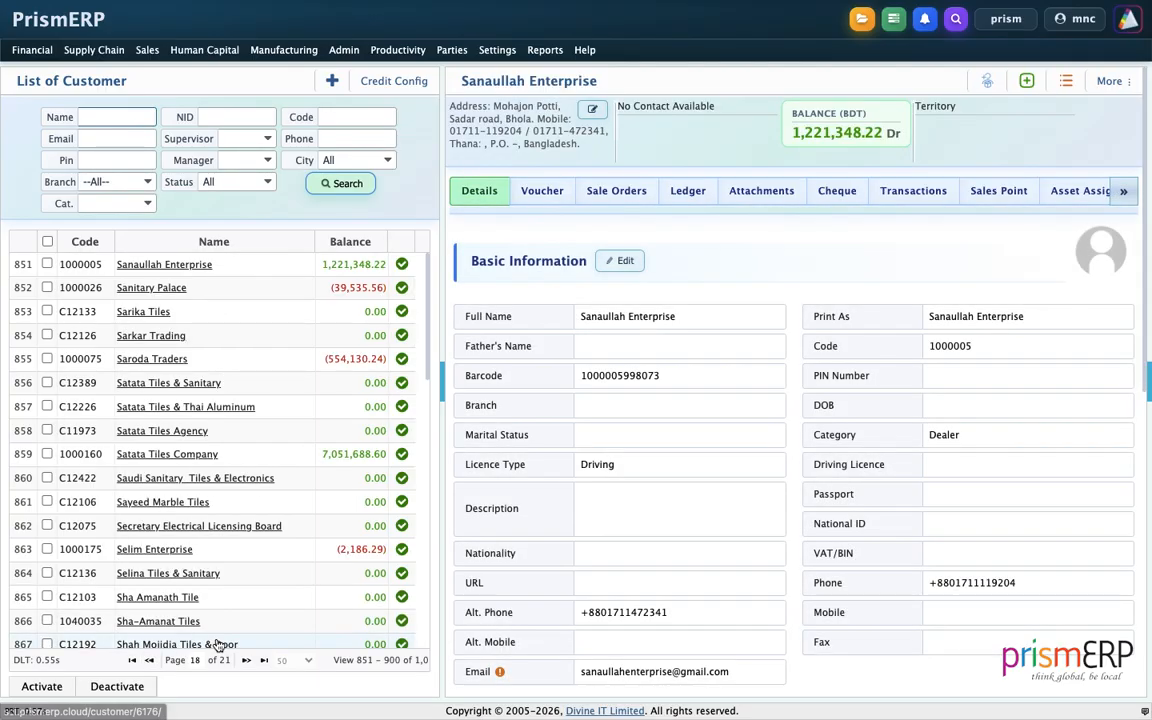
left_click(246, 660)
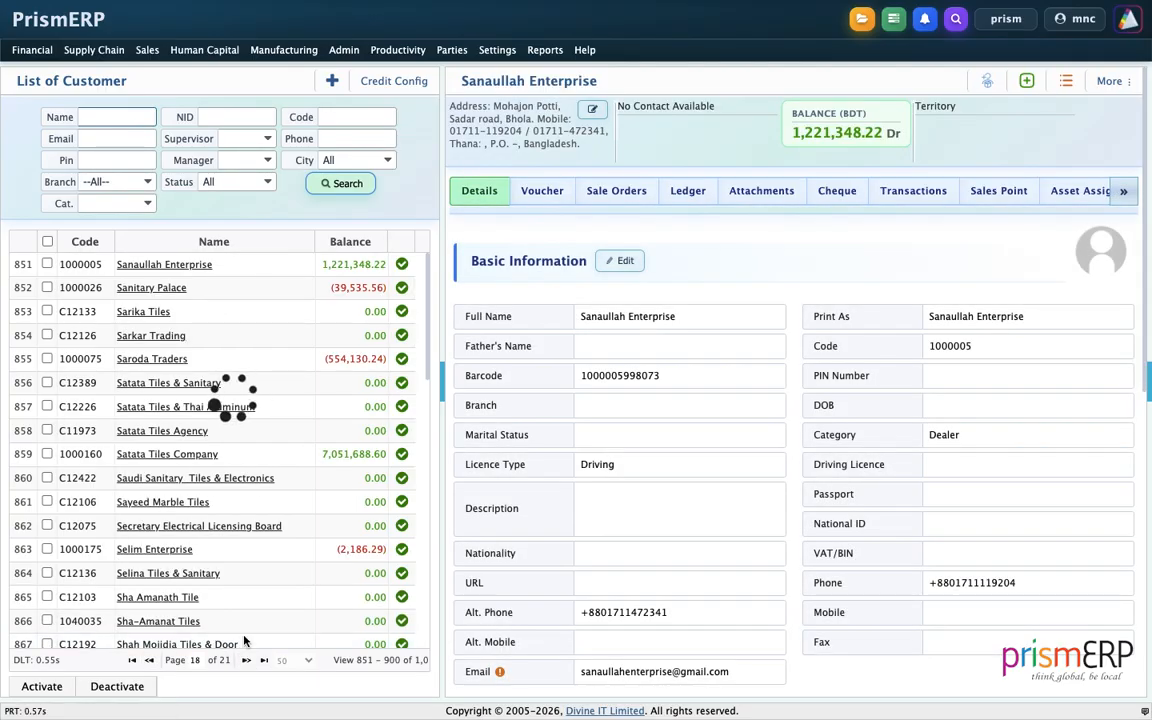
scroll(250, 558, "down", 8)
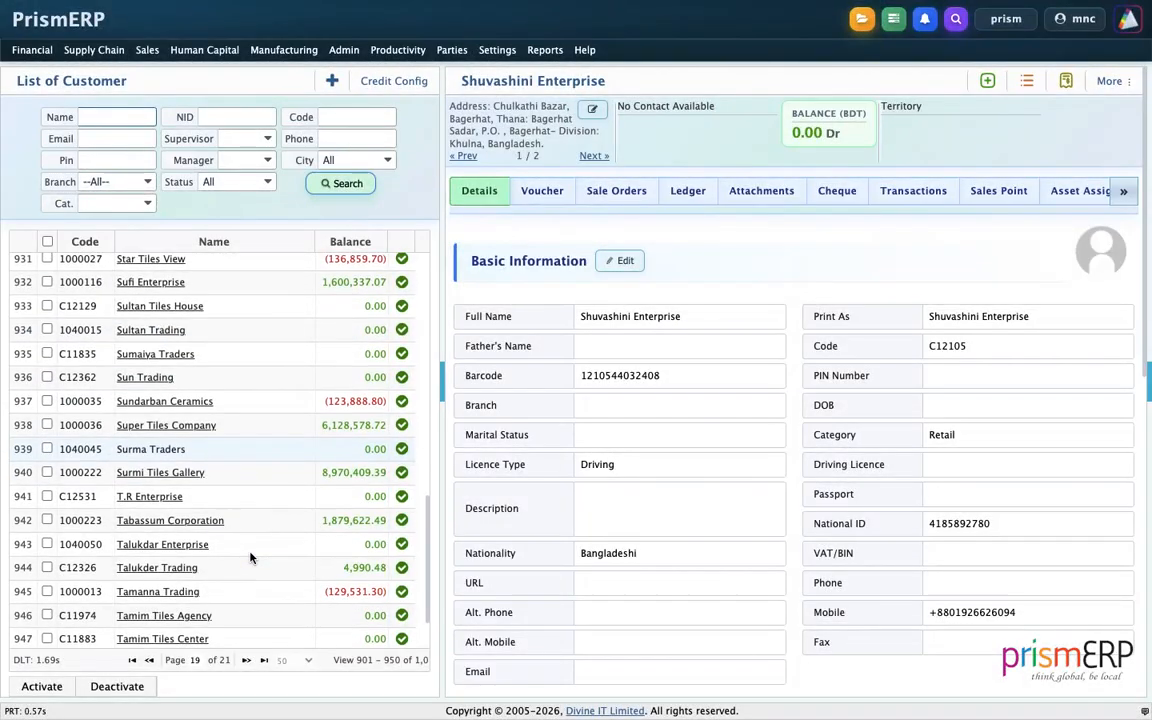
scroll(250, 558, "up", 2)
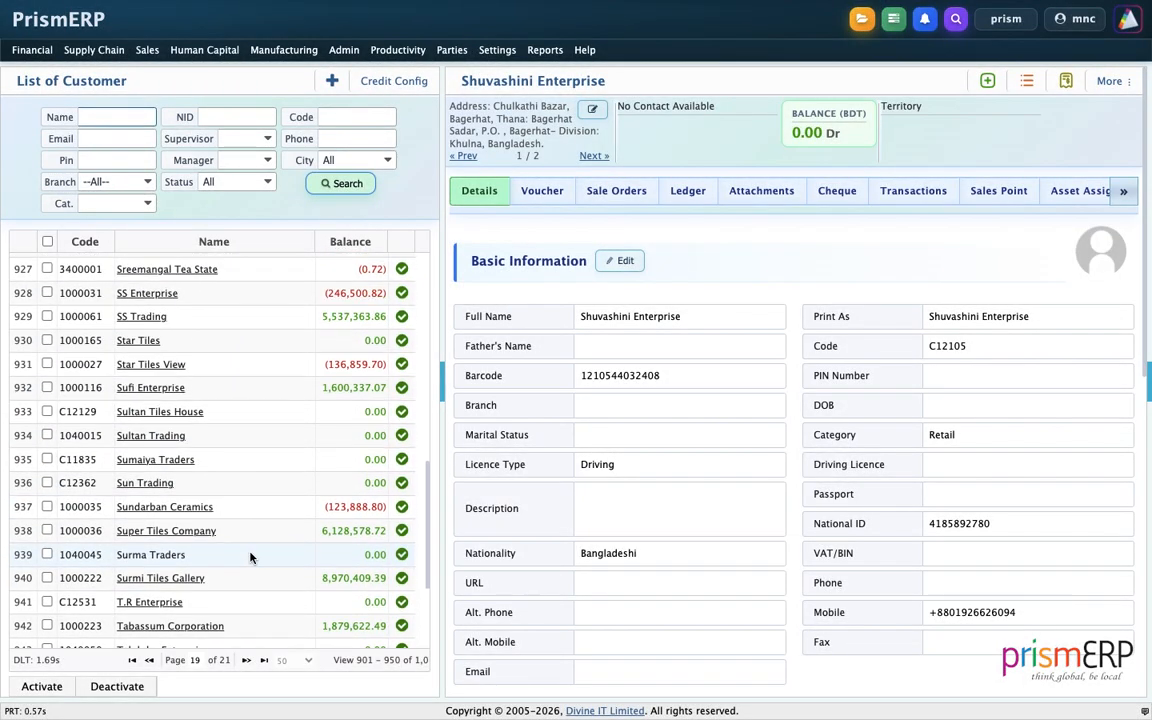
scroll(234, 511, "up", 4)
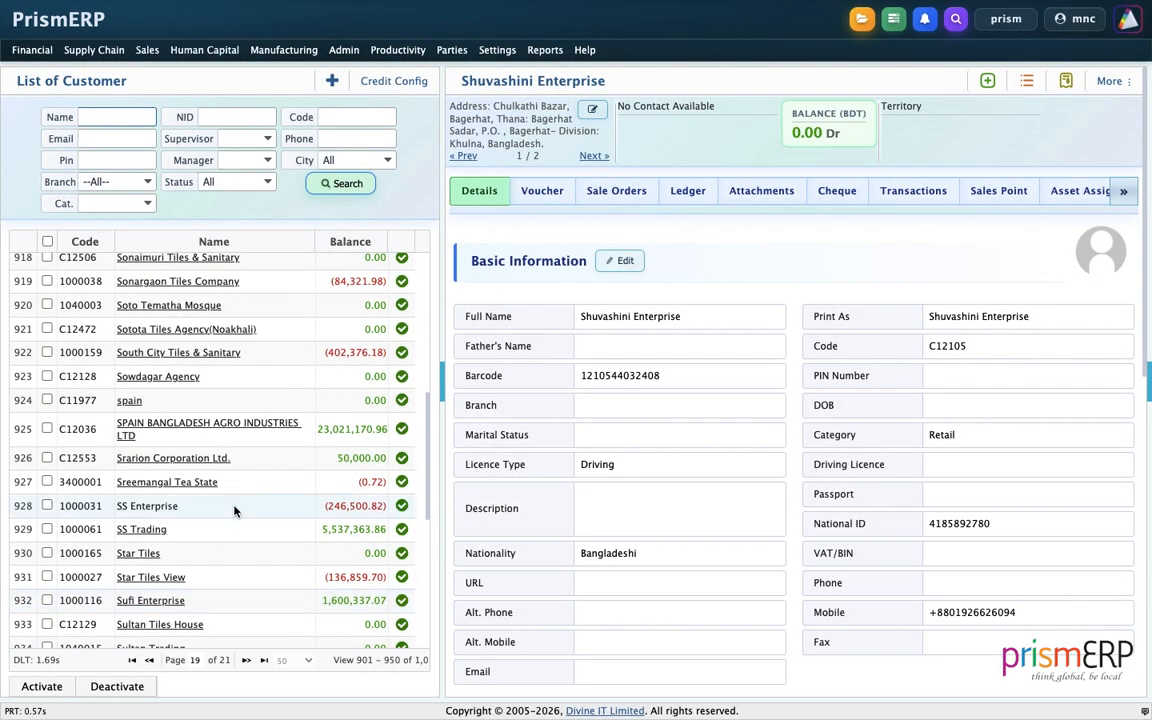
scroll(218, 457, "up", 8)
left_click(151, 661)
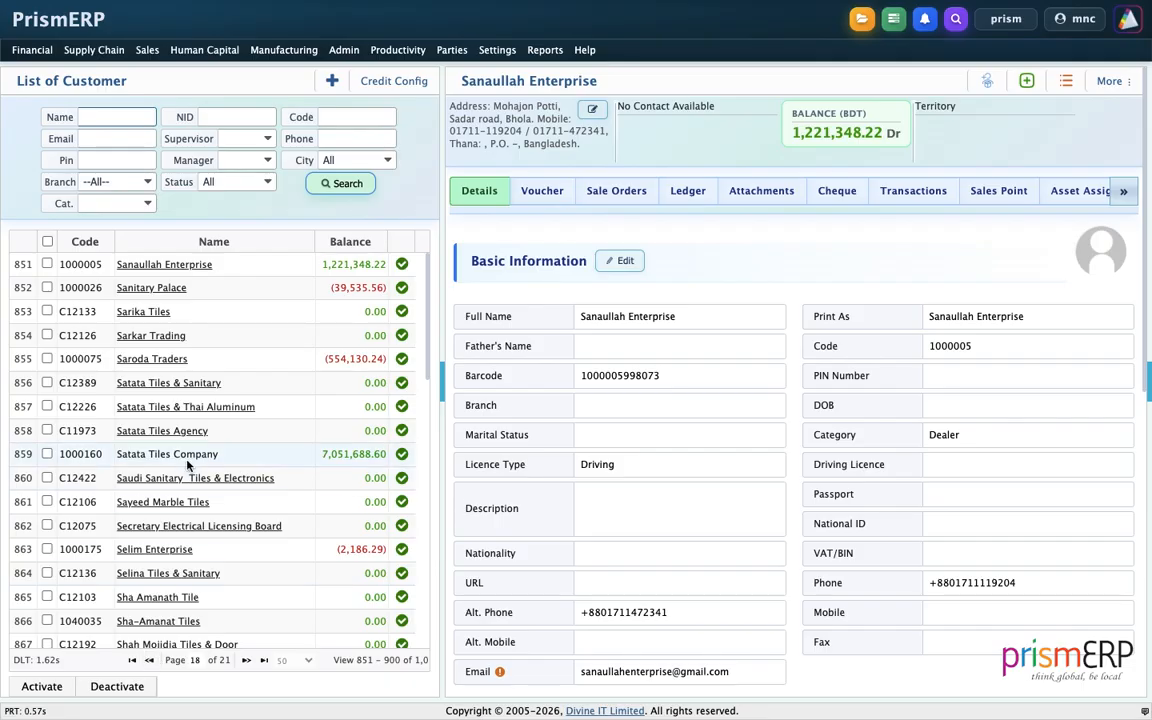
scroll(167, 520, "down", 2)
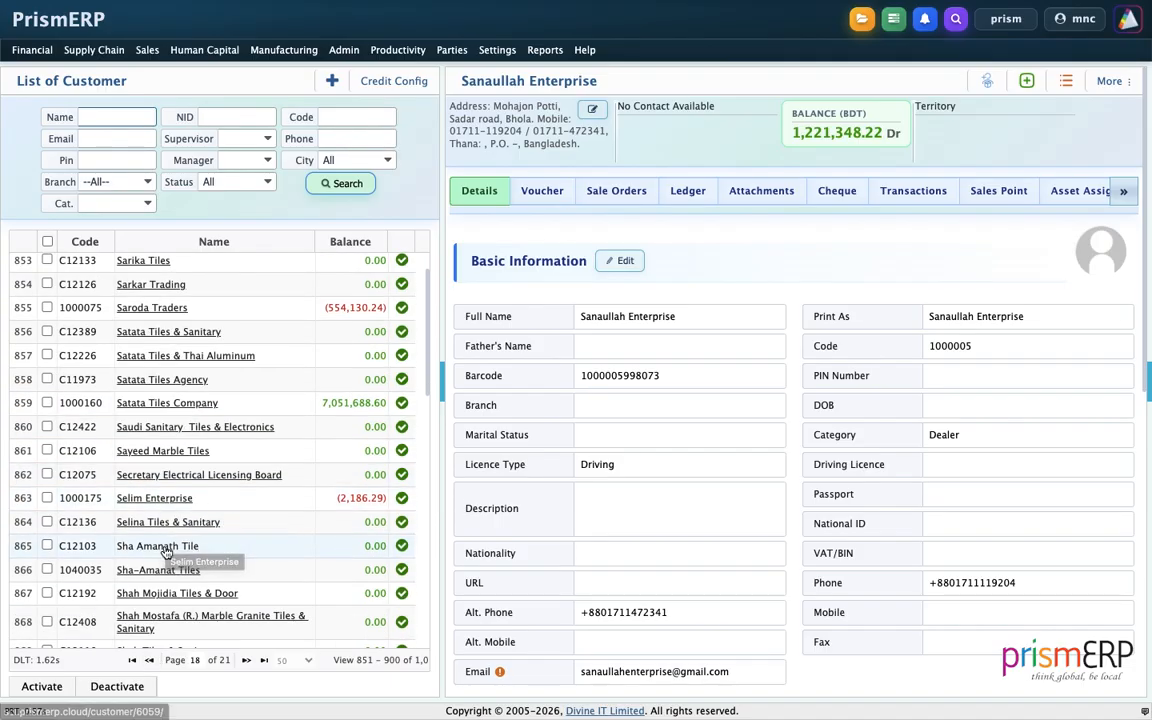
scroll(167, 547, "down", 10)
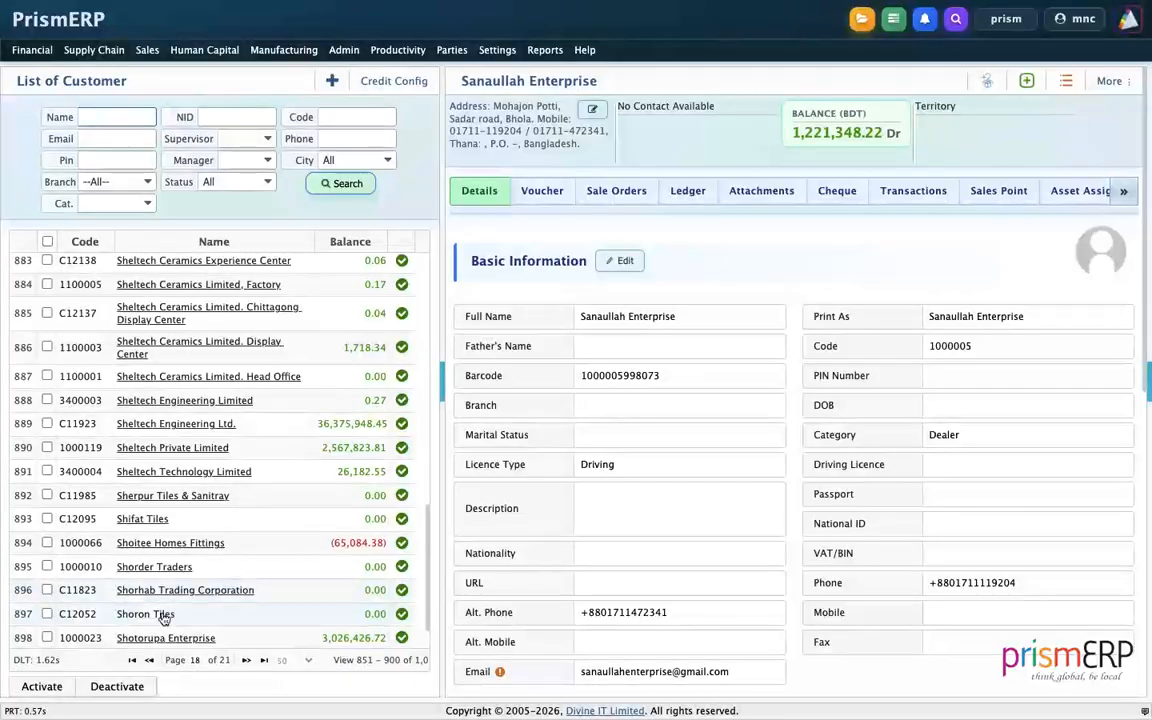
scroll(160, 628, "down", 1)
scroll(178, 465, "up", 10)
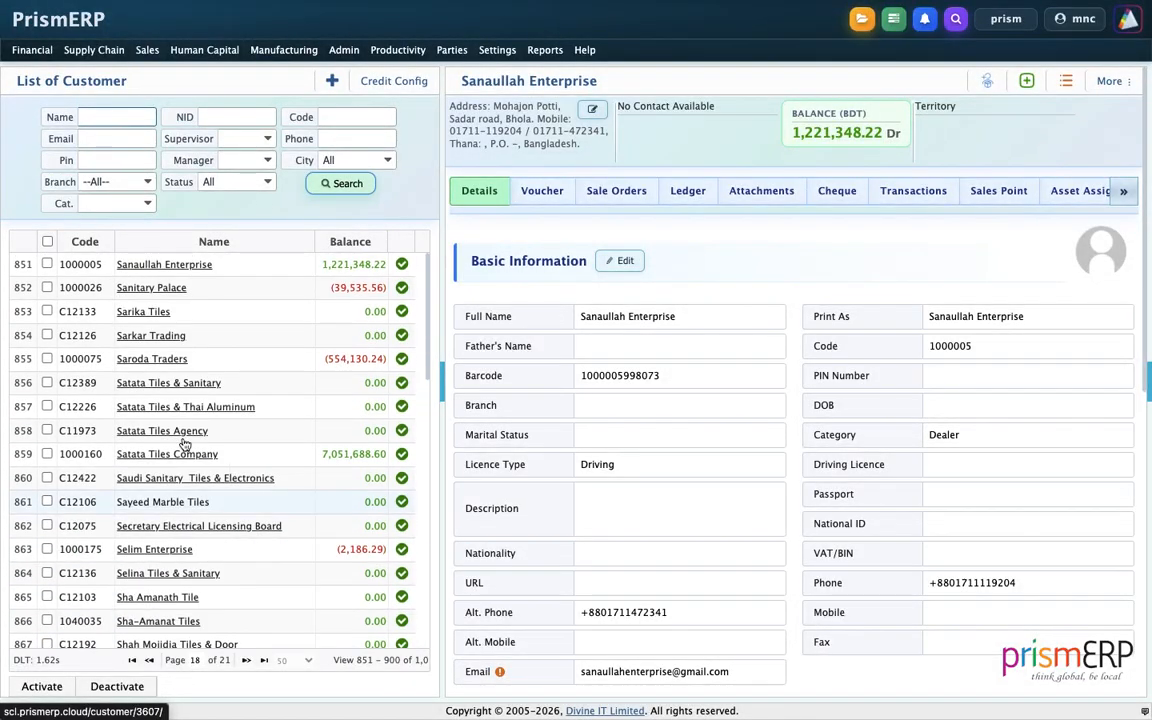
left_click(136, 120)
Filter the customer list by the name 'corporation' to show its 15 matches.
type("co")
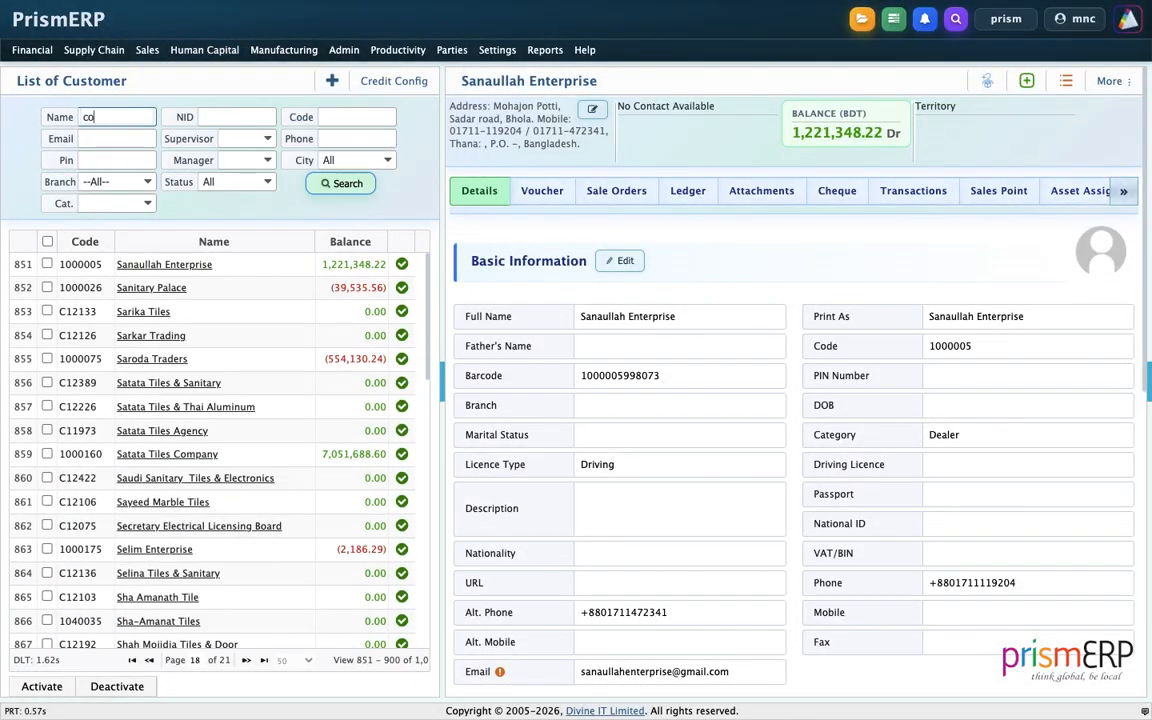
type("rporation")
key("Return")
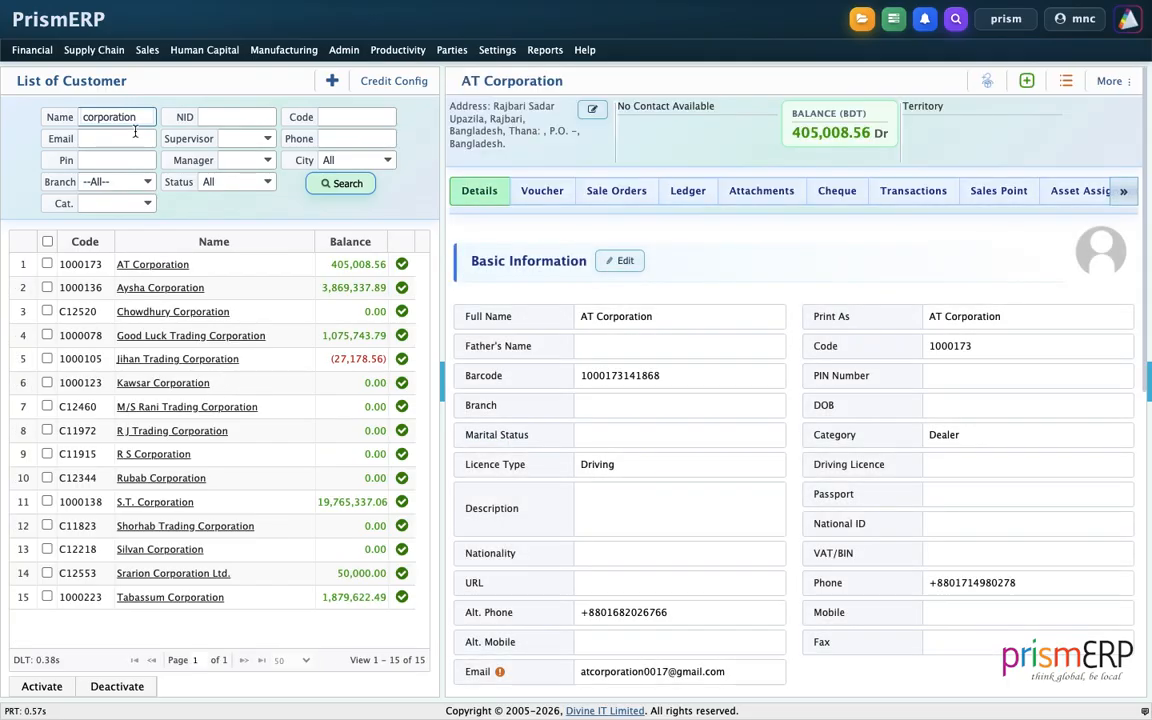
Open Srarion Corporation Ltd.'s record and view its Basic Information edit form, closing it unsaved.
left_click(144, 573)
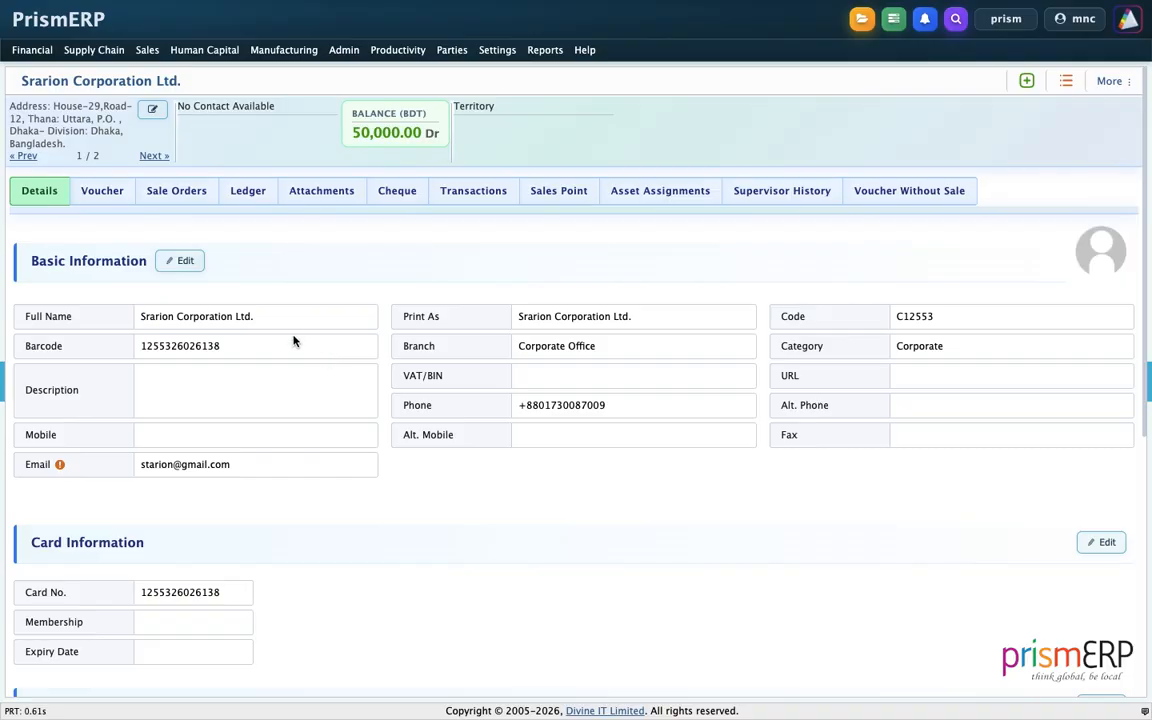
left_click(182, 260)
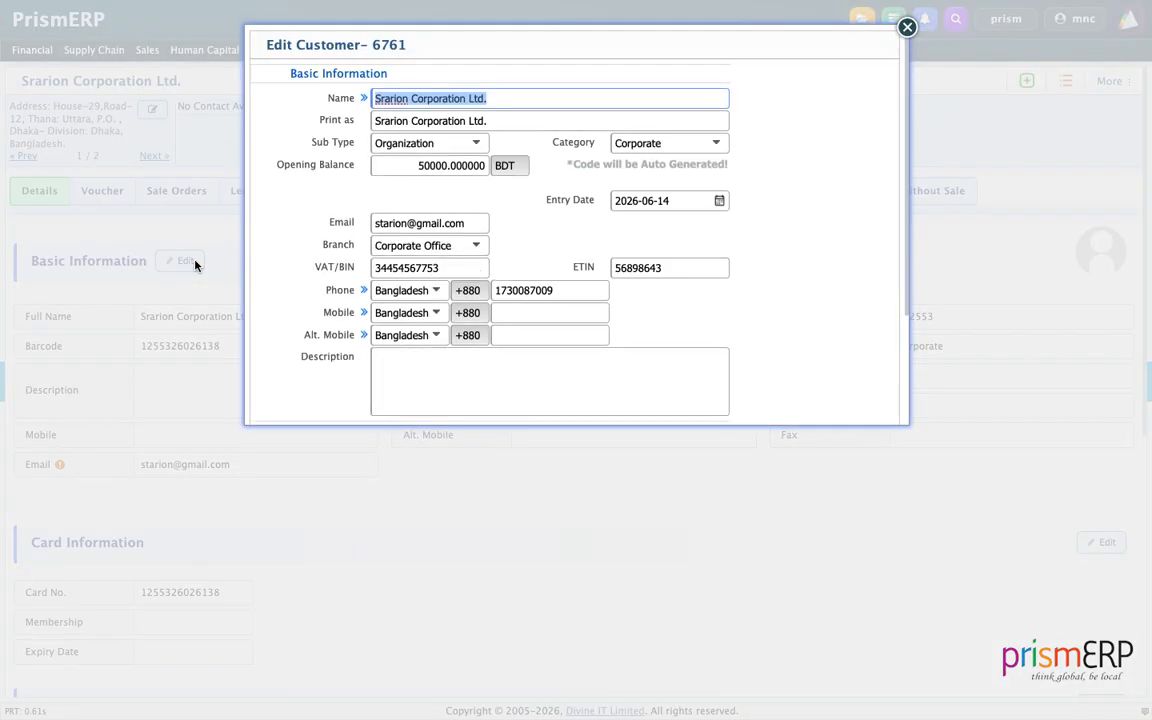
scroll(399, 253, "down", 3)
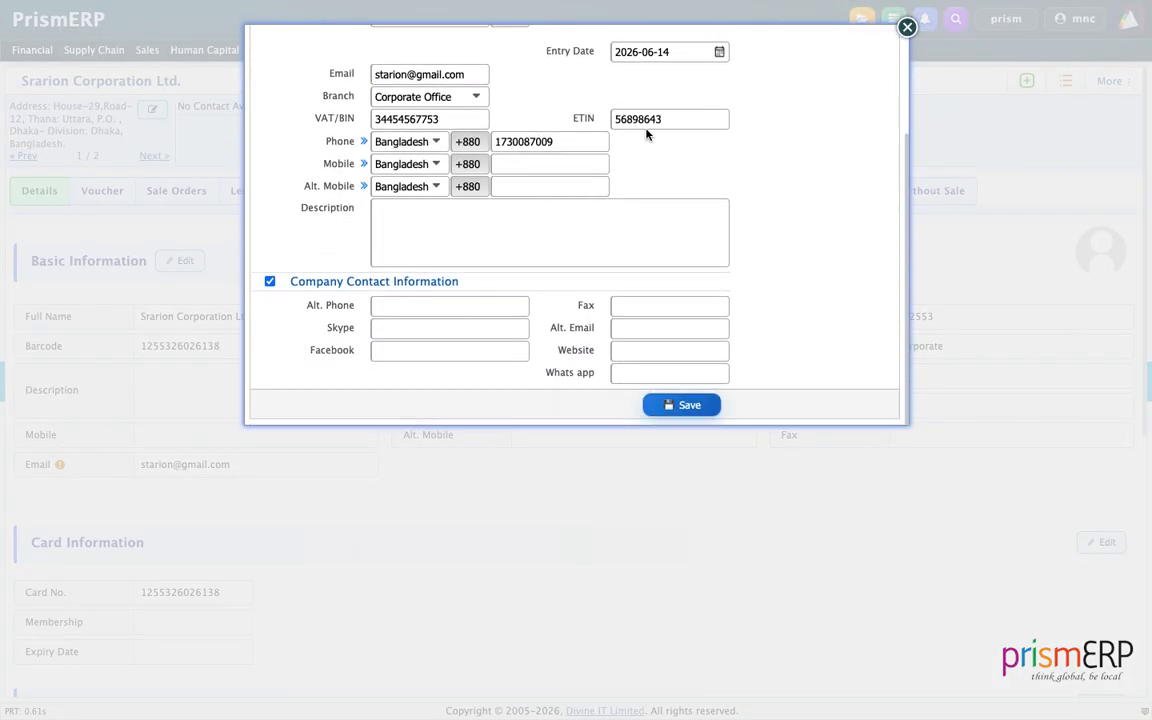
left_click(906, 26)
Review the record's addresses, 50,000.00 BDT debit balance and Corporate category.
scroll(624, 495, "down", 6)
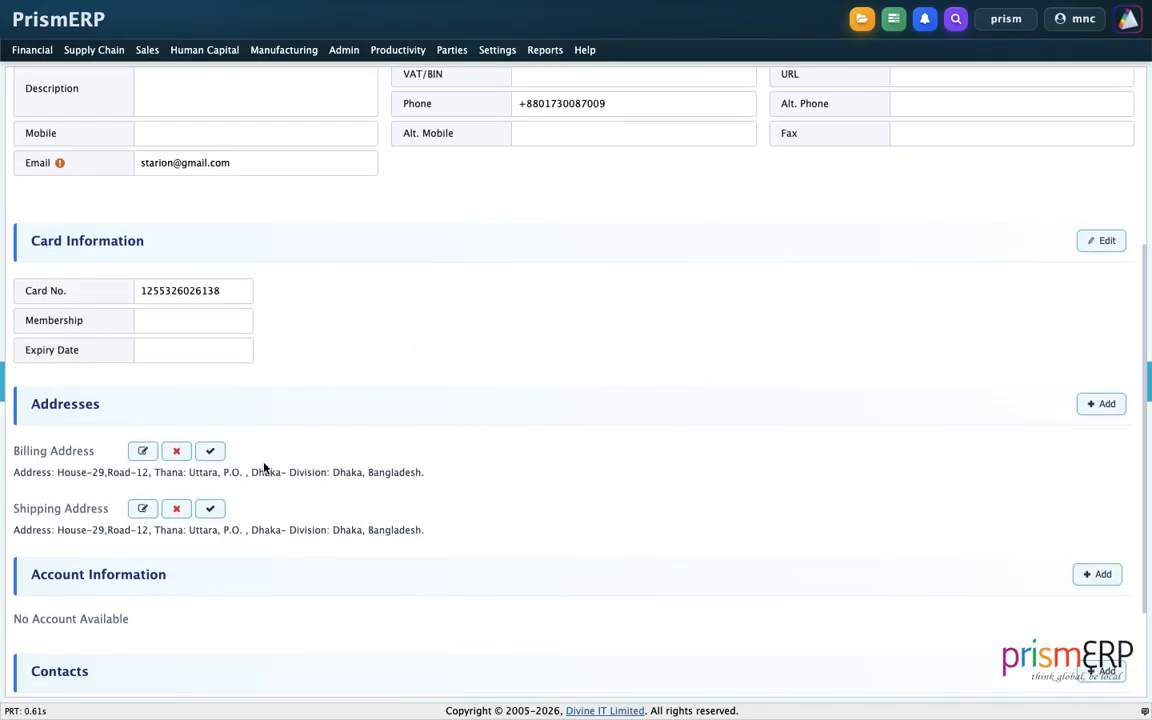
scroll(265, 467, "down", 3)
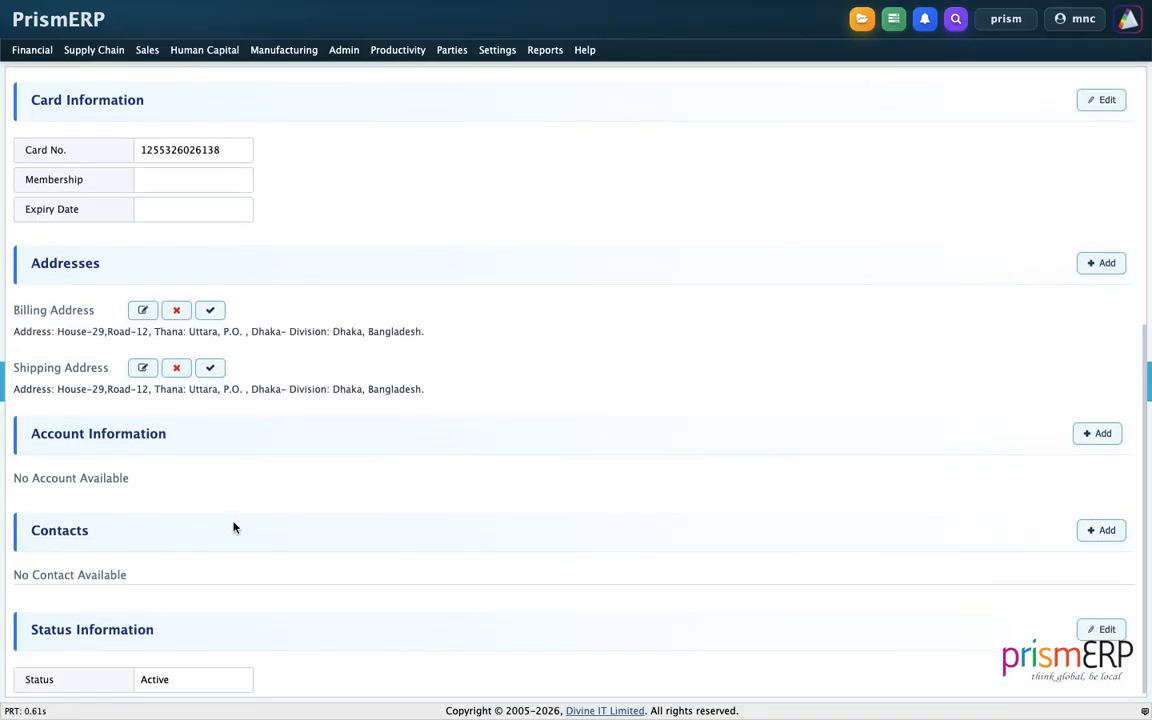
scroll(234, 527, "up", 5)
scroll(234, 527, "down", 5)
scroll(213, 622, "up", 5)
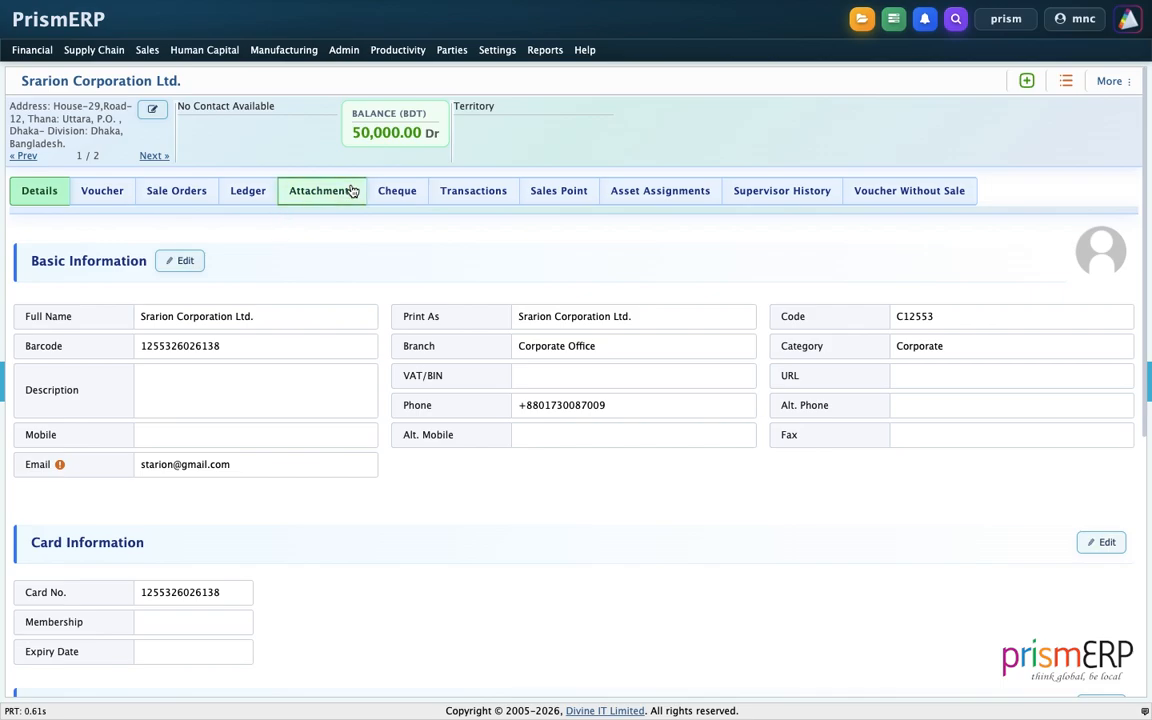
Go back to the customer list, open Aavelyn Group's record and show its vouchers.
left_click(452, 50)
left_click(451, 97)
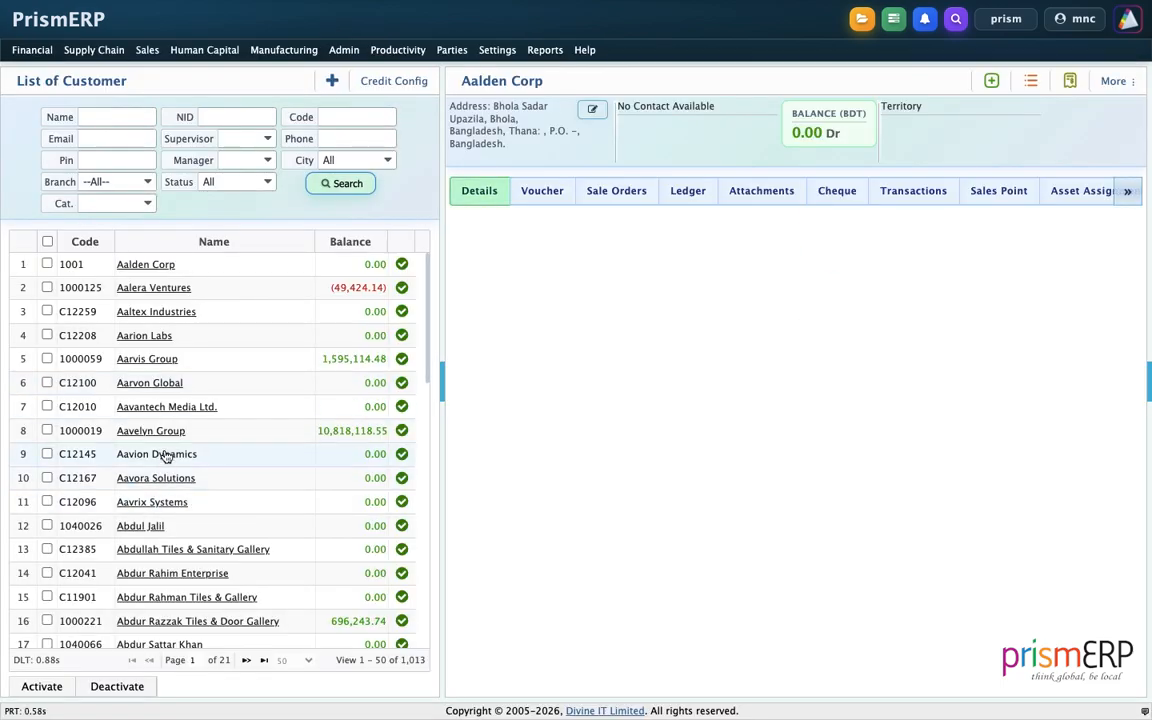
left_click(152, 430)
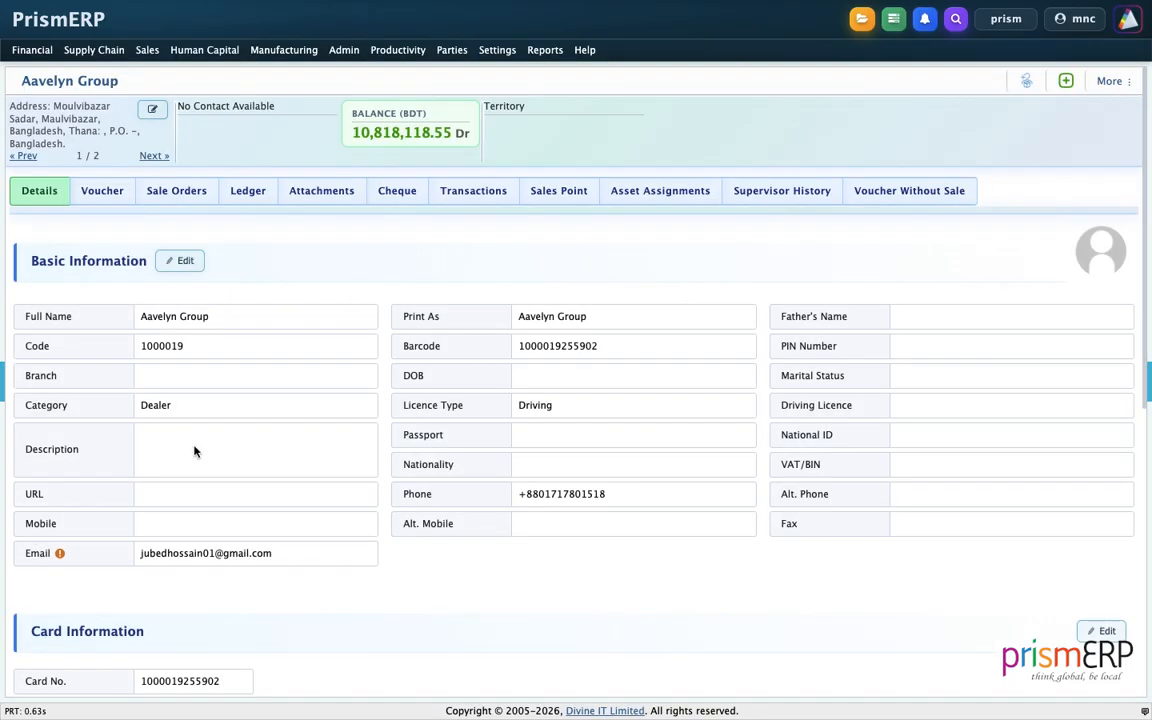
scroll(208, 463, "down", 1)
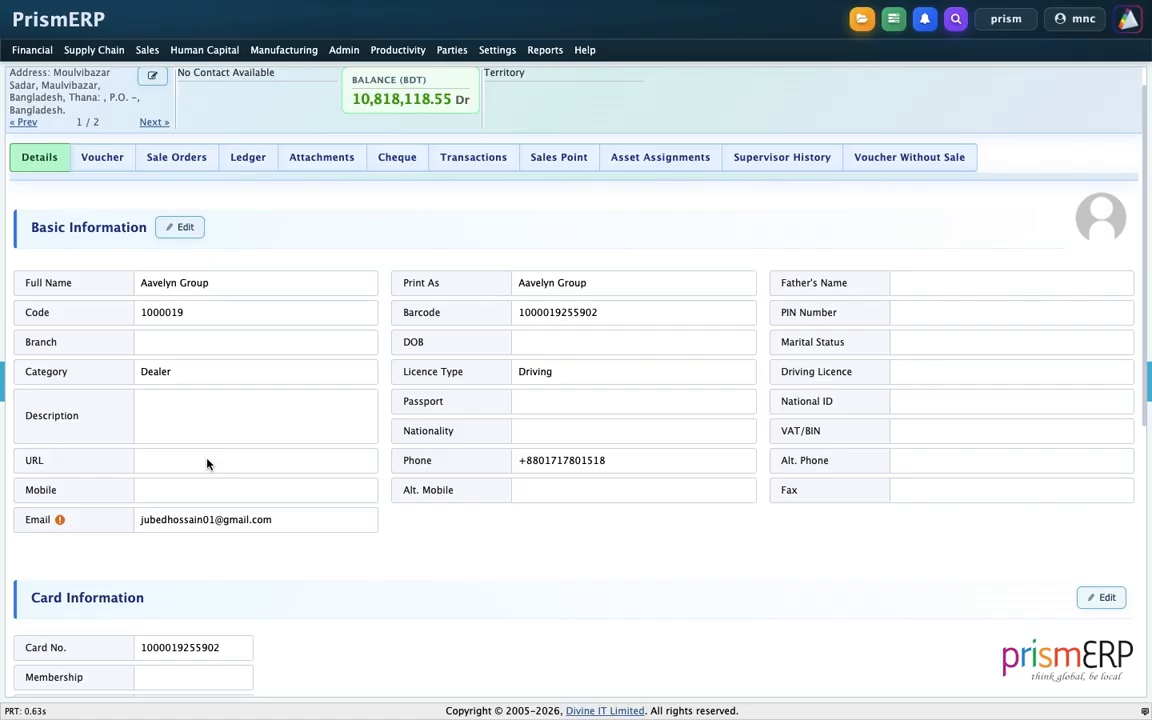
left_click(104, 158)
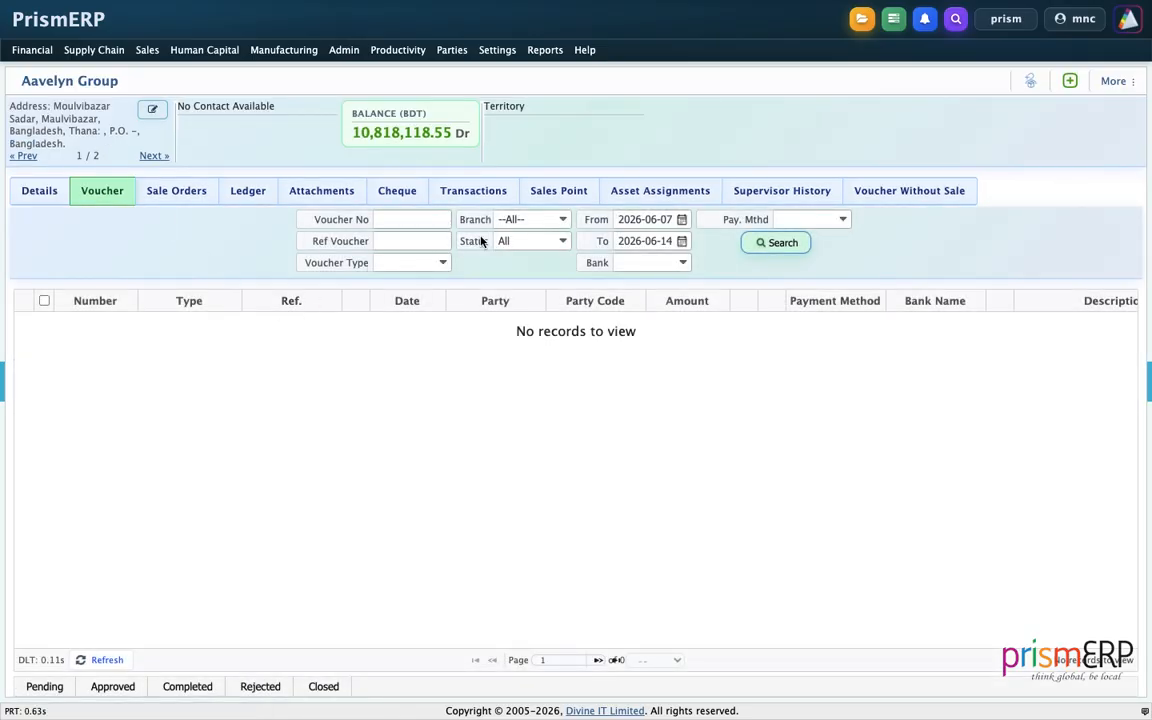
List Aavelyn Group's receive vouchers from 2020-06-07 onward, then view its sale orders.
double_click(627, 215)
type("1920")
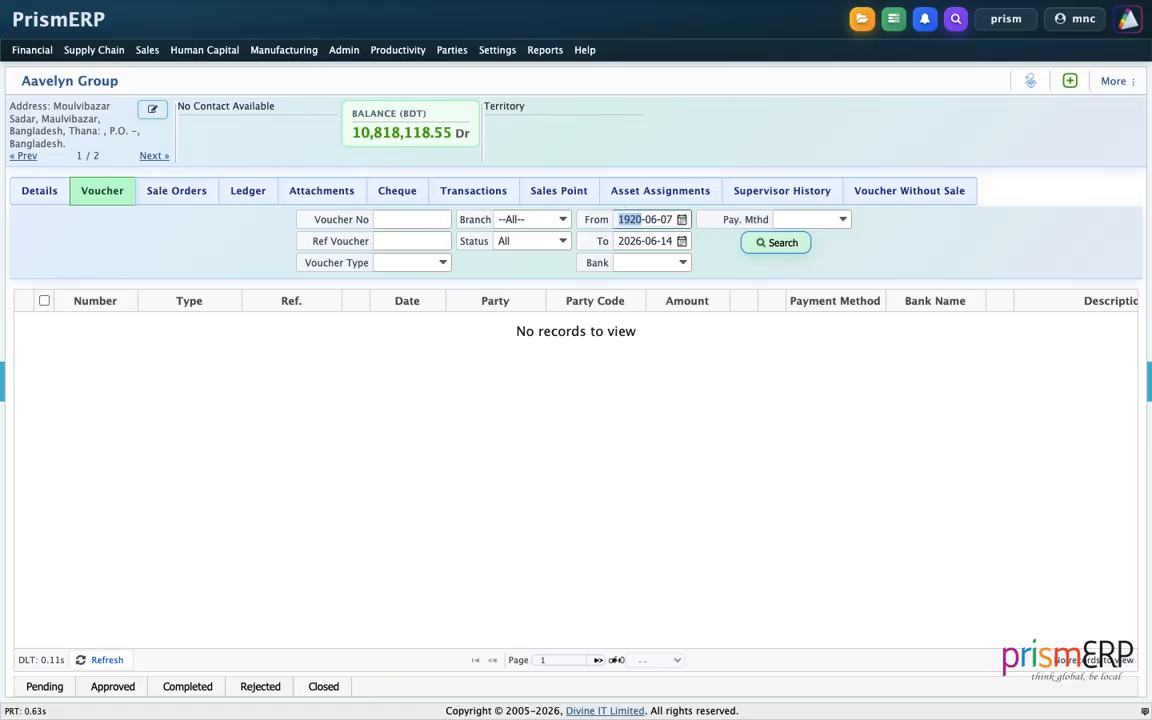
type("2020")
key("Return")
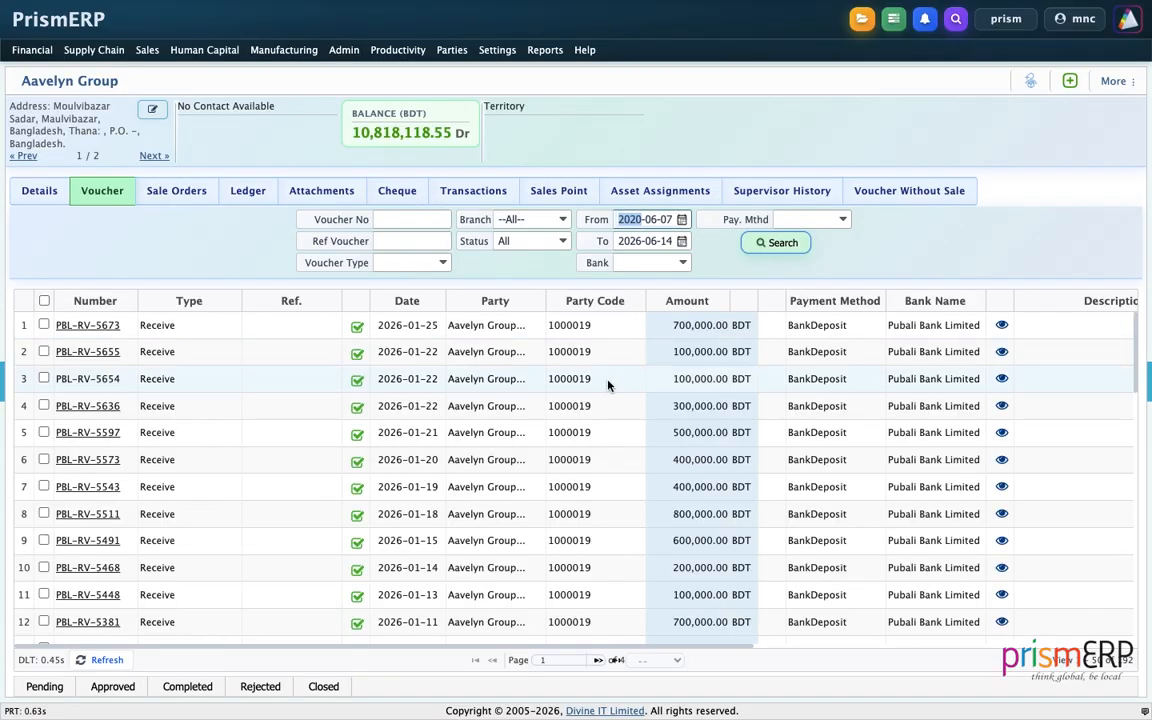
scroll(608, 385, "down", 1)
scroll(521, 474, "down", 1)
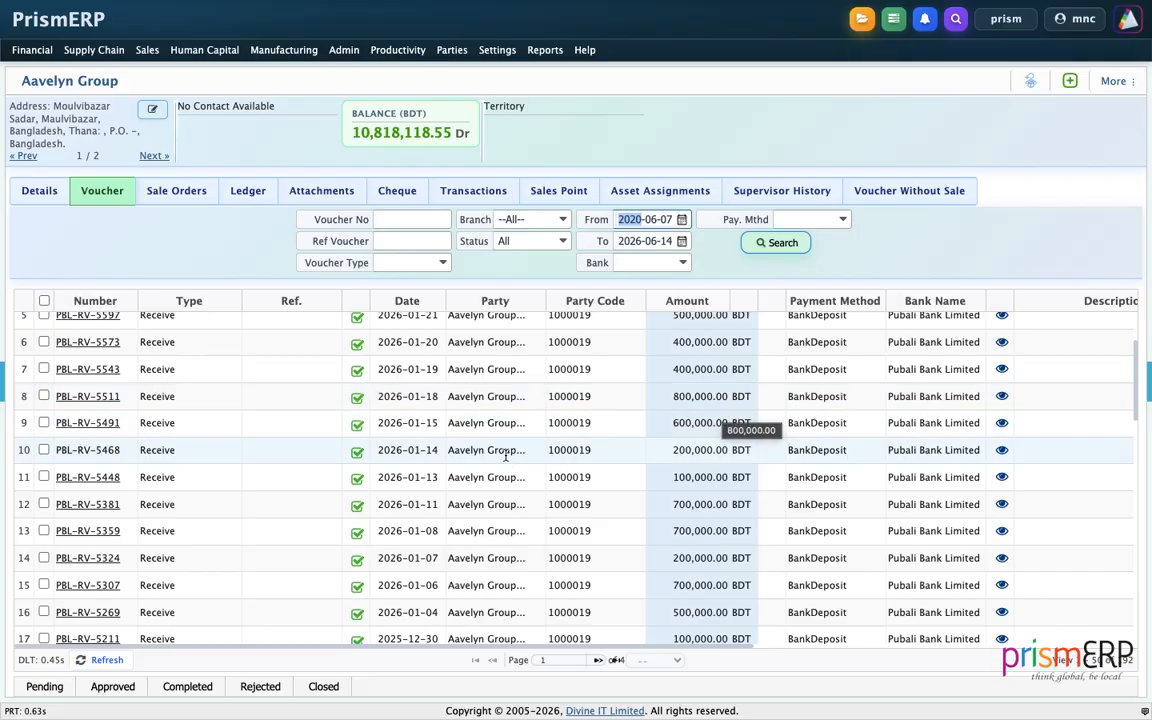
left_click(196, 194)
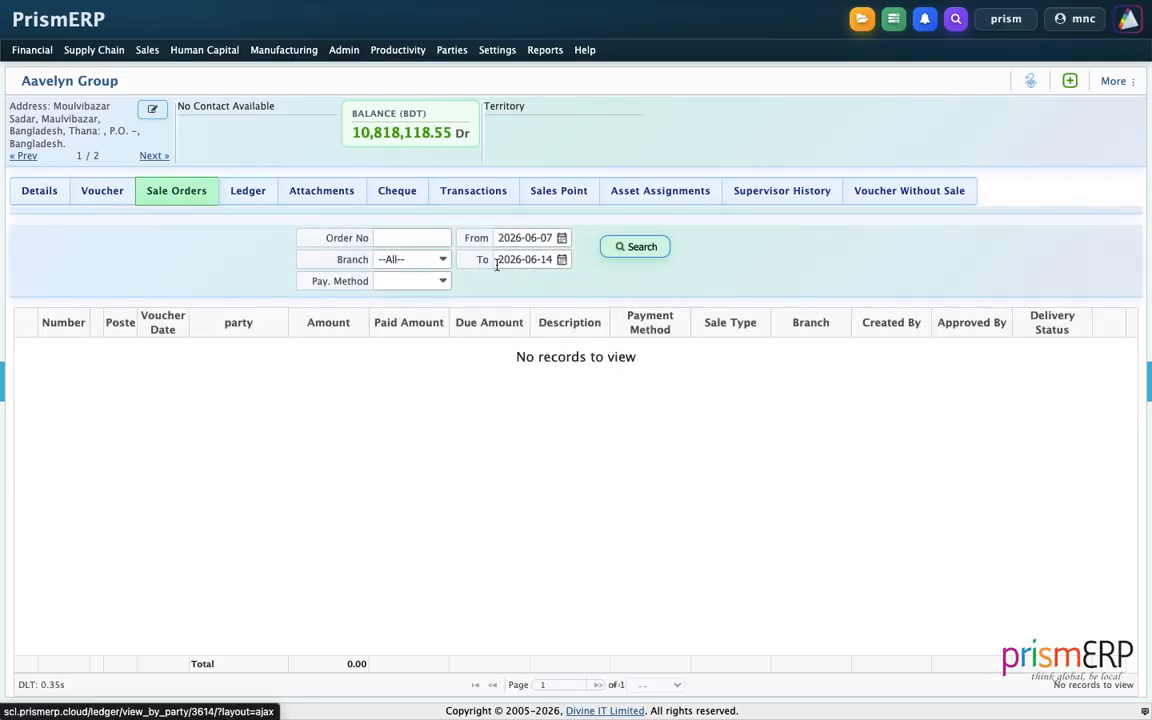
left_click(508, 237)
type("202")
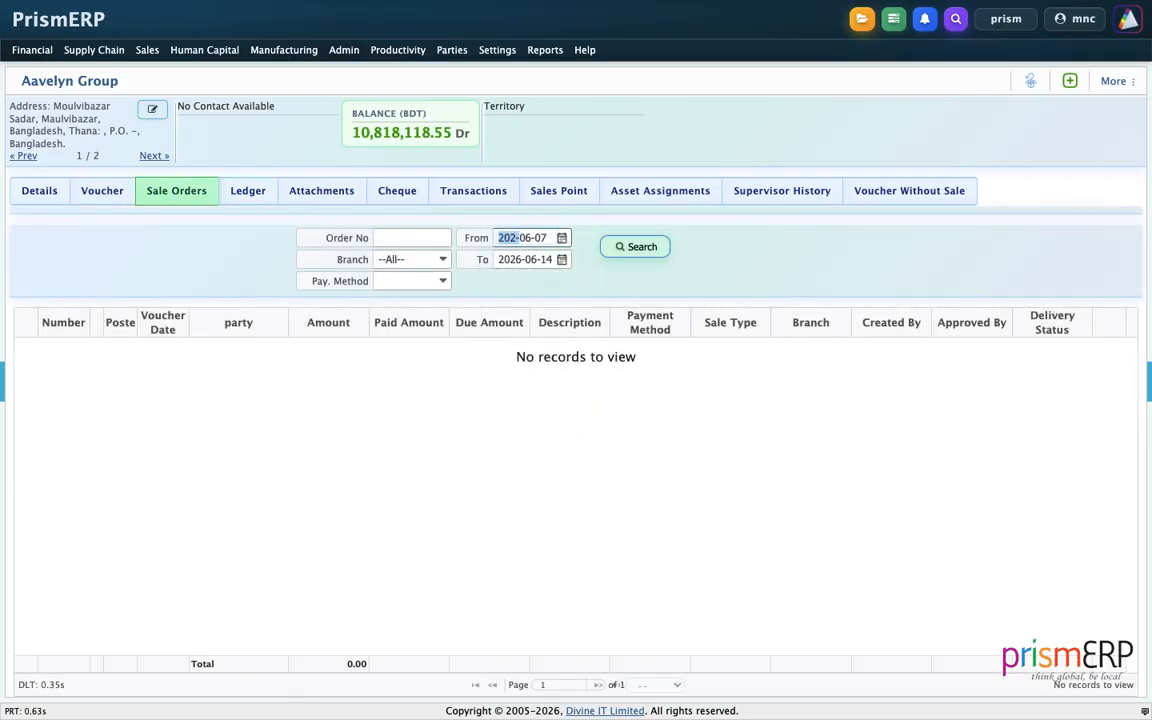
type("0")
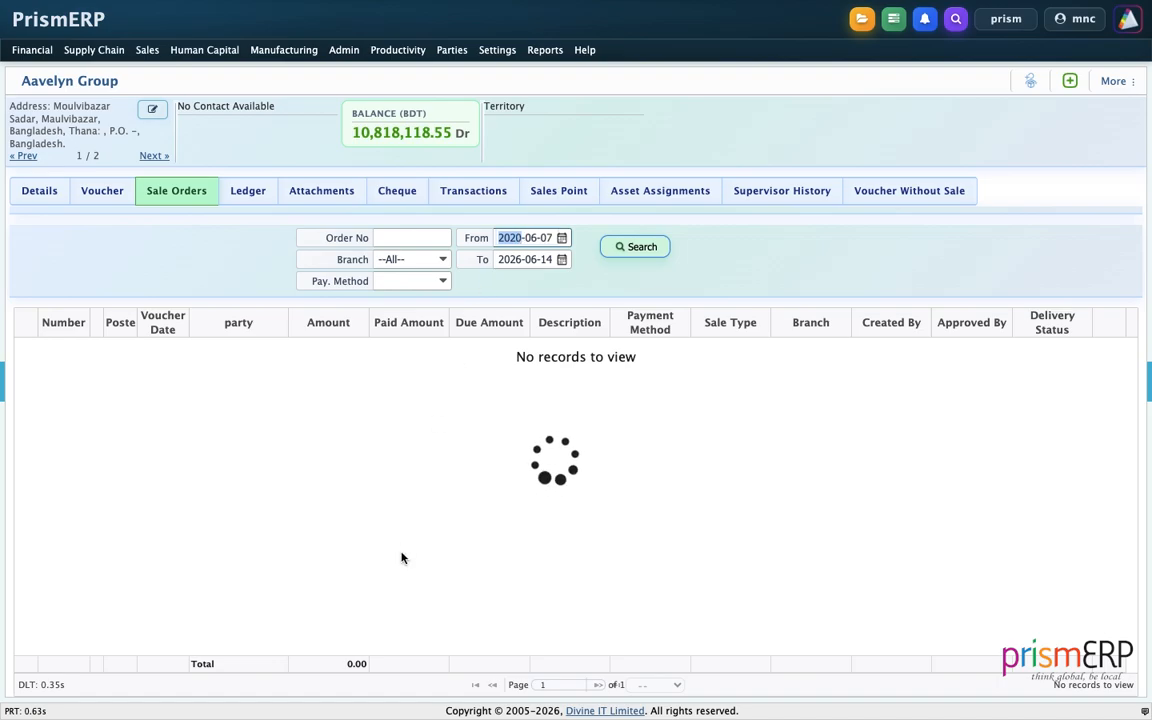
left_click(245, 191)
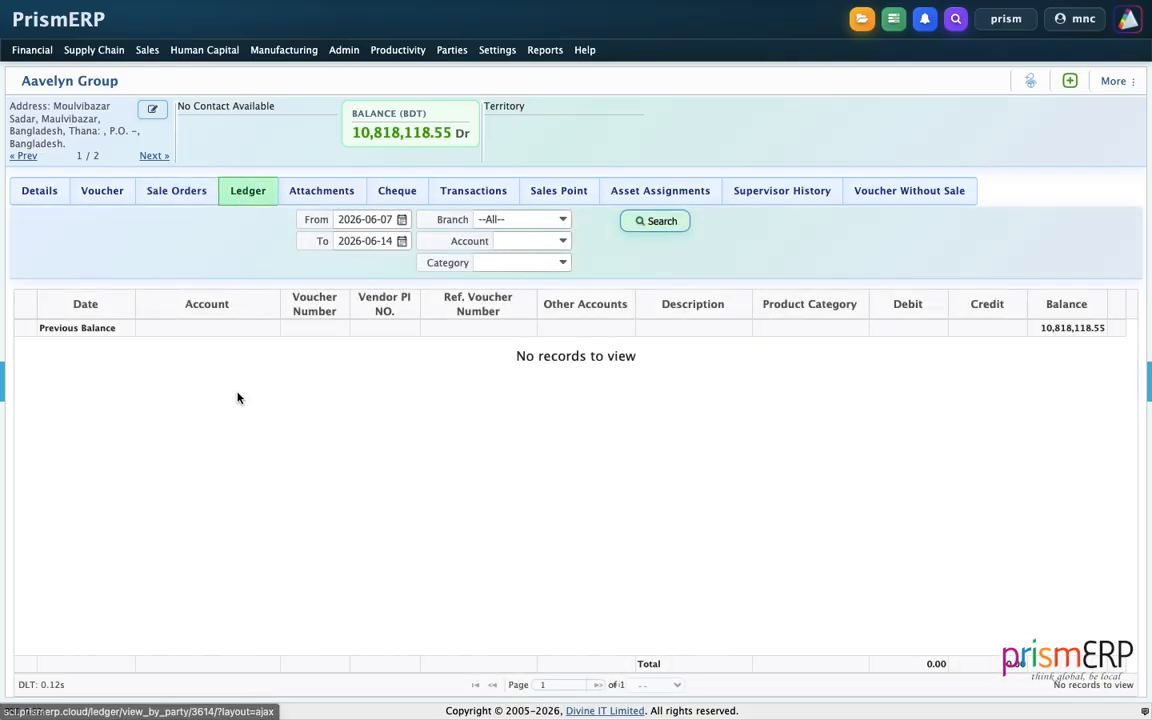
Show ledger entries from 2020-06-07 onward, then view the Motijheel branch ledger attachment.
left_click(349, 219)
type("19022020")
key("Return")
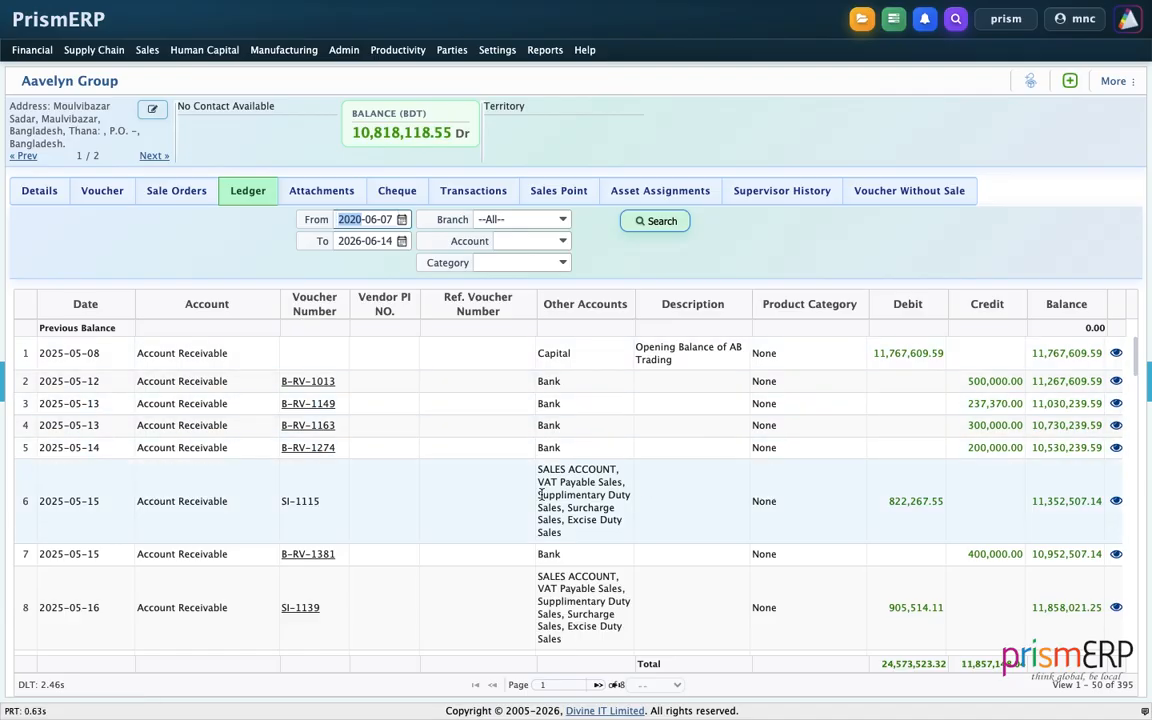
left_click(330, 191)
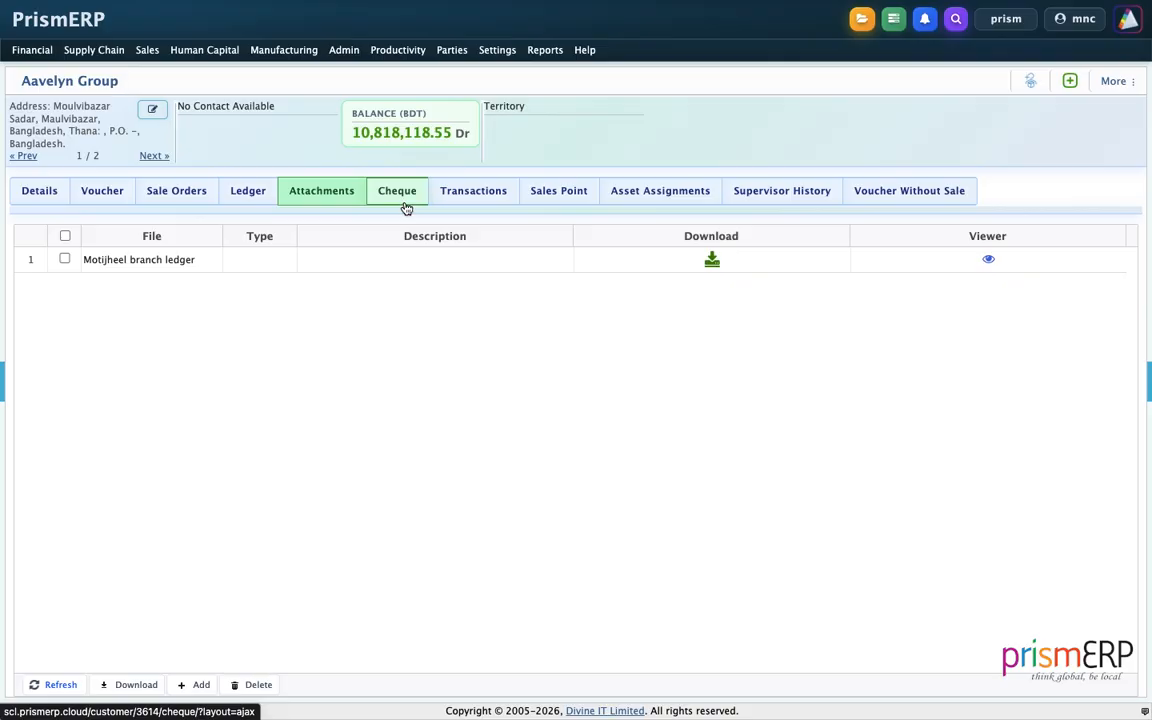
List Aavelyn Group's transactions from 2020-06-07 onward and bring up the More actions list.
left_click(481, 203)
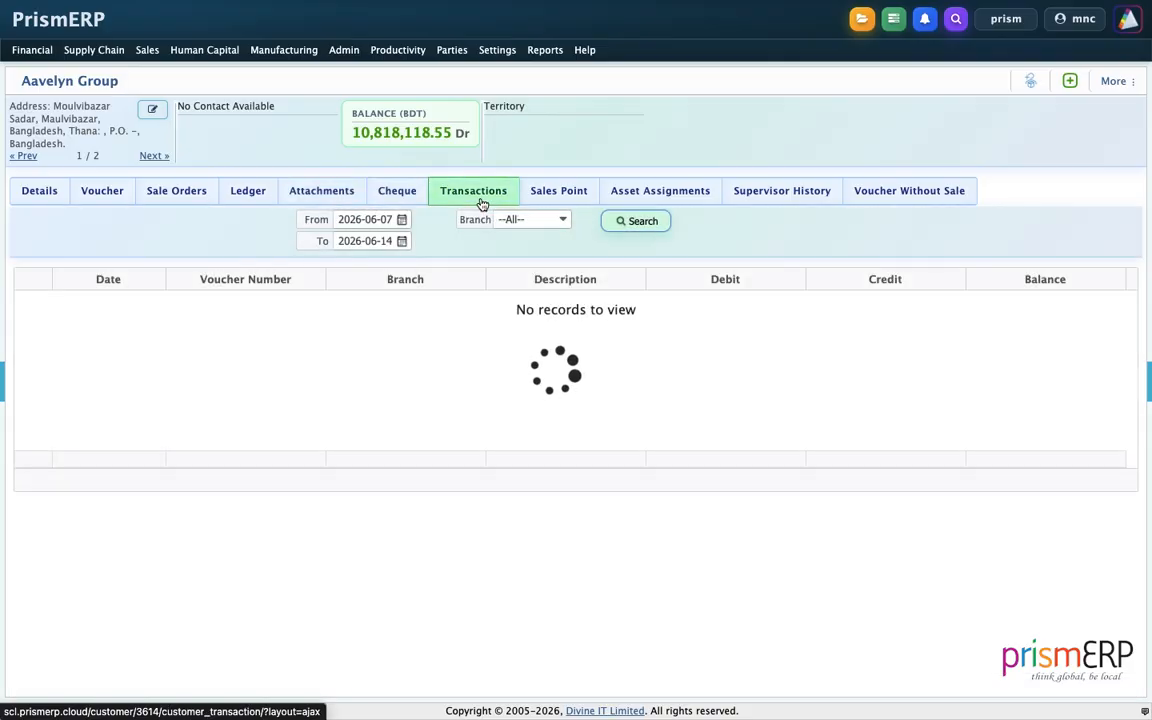
left_click(341, 221)
type("2020")
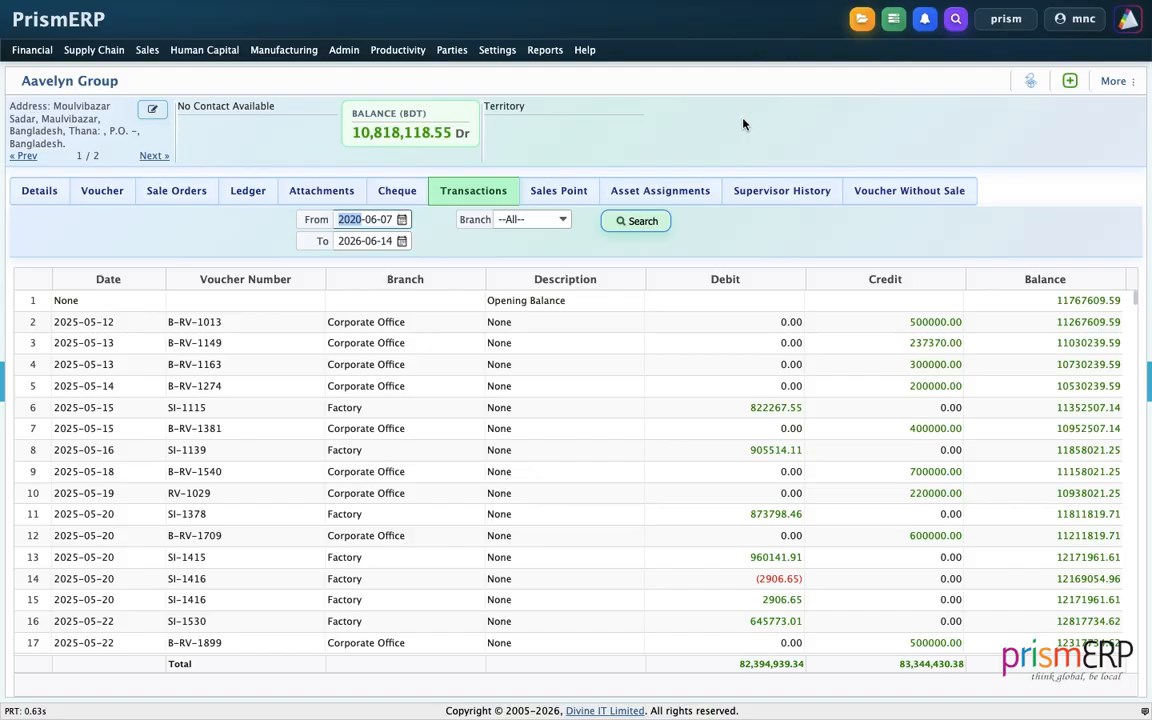
left_click(1116, 84)
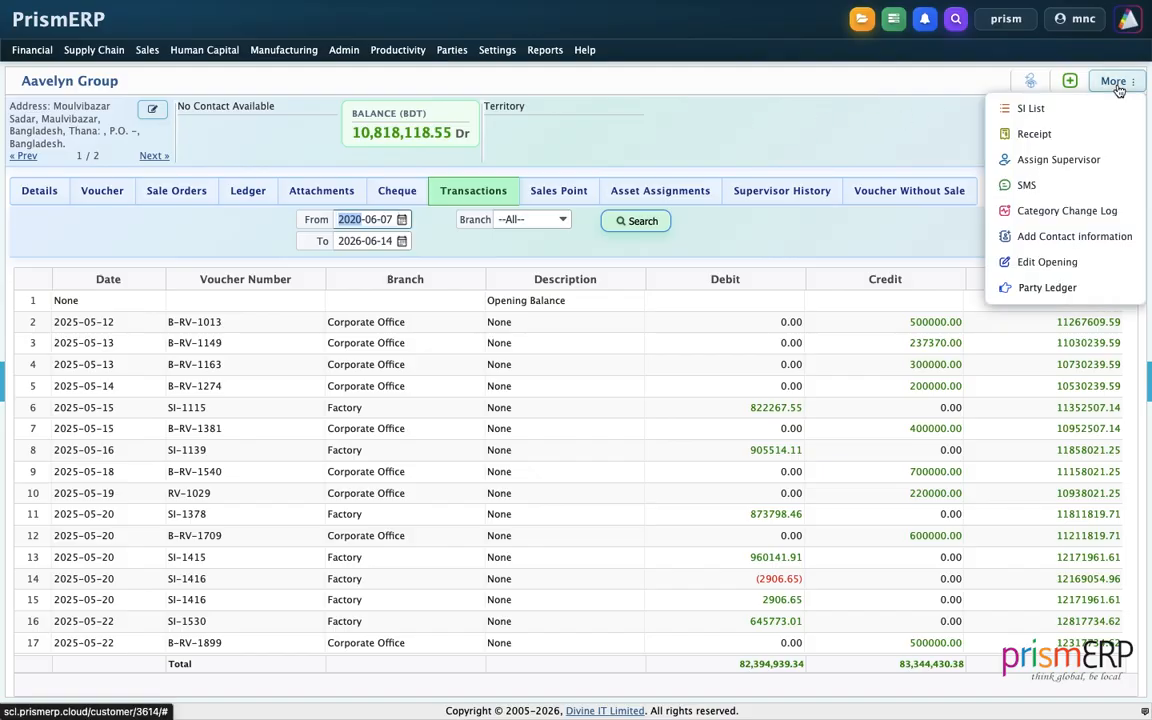